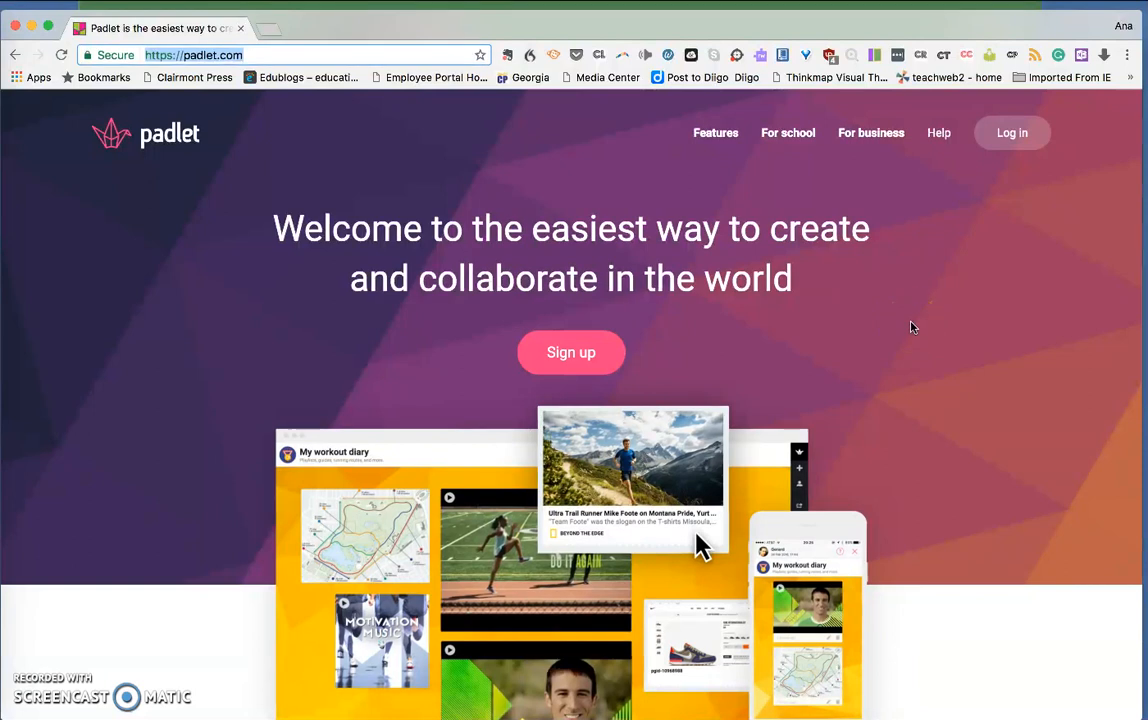
# - Log in to Padlet with the saved account credentials and create a new padlet
pyautogui.click(1014, 140)
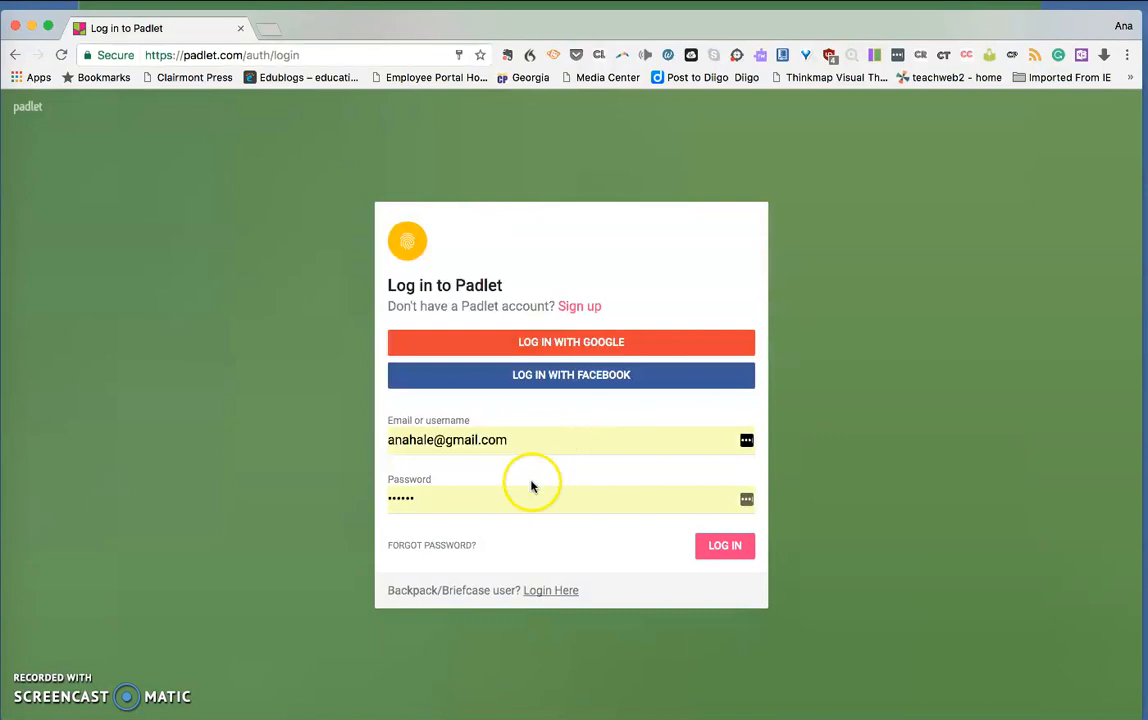
pyautogui.click(735, 551)
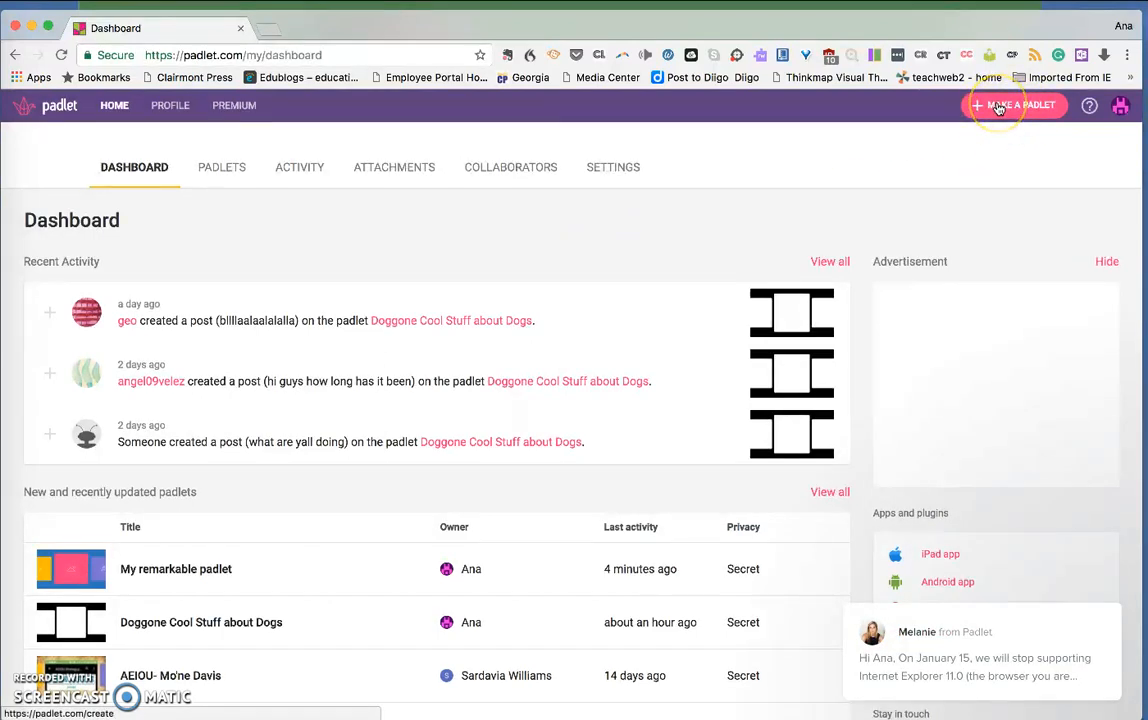
pyautogui.click(997, 106)
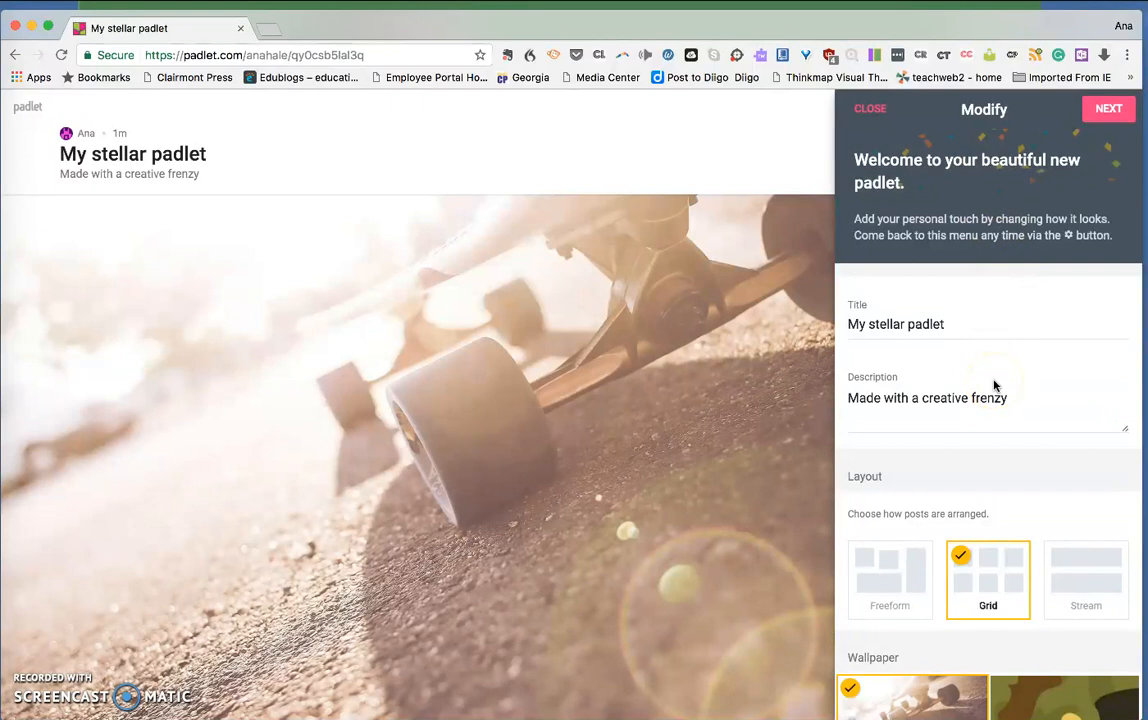
# - Replace the padlet's title with "How different are different breeds of Dogs?"
pyautogui.click(958, 322)
pyautogui.moveTo(958, 322); pyautogui.dragTo(848, 325)
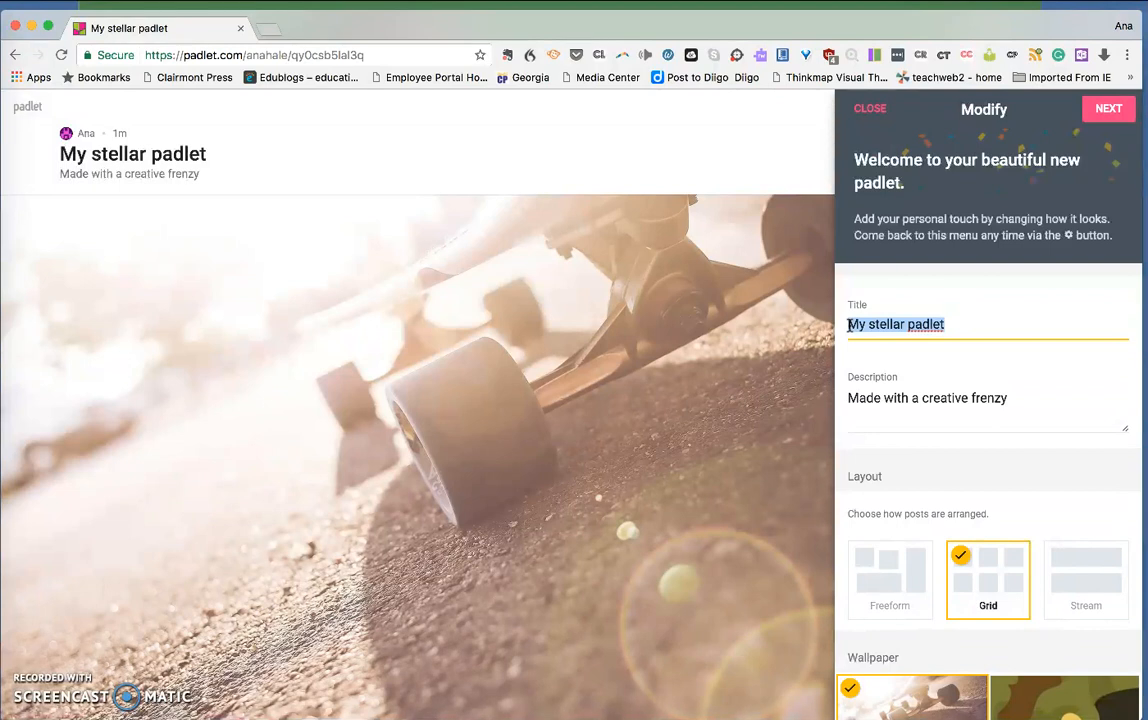
pyautogui.write('How different are different breed')
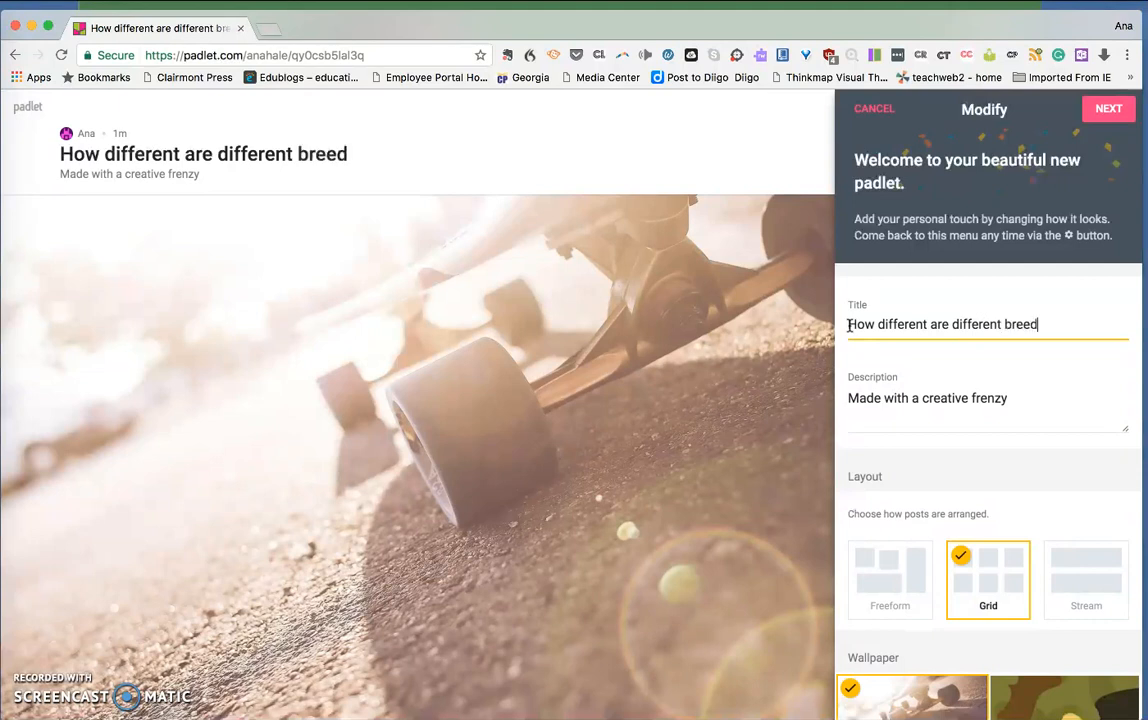
pyautogui.write('s of D')
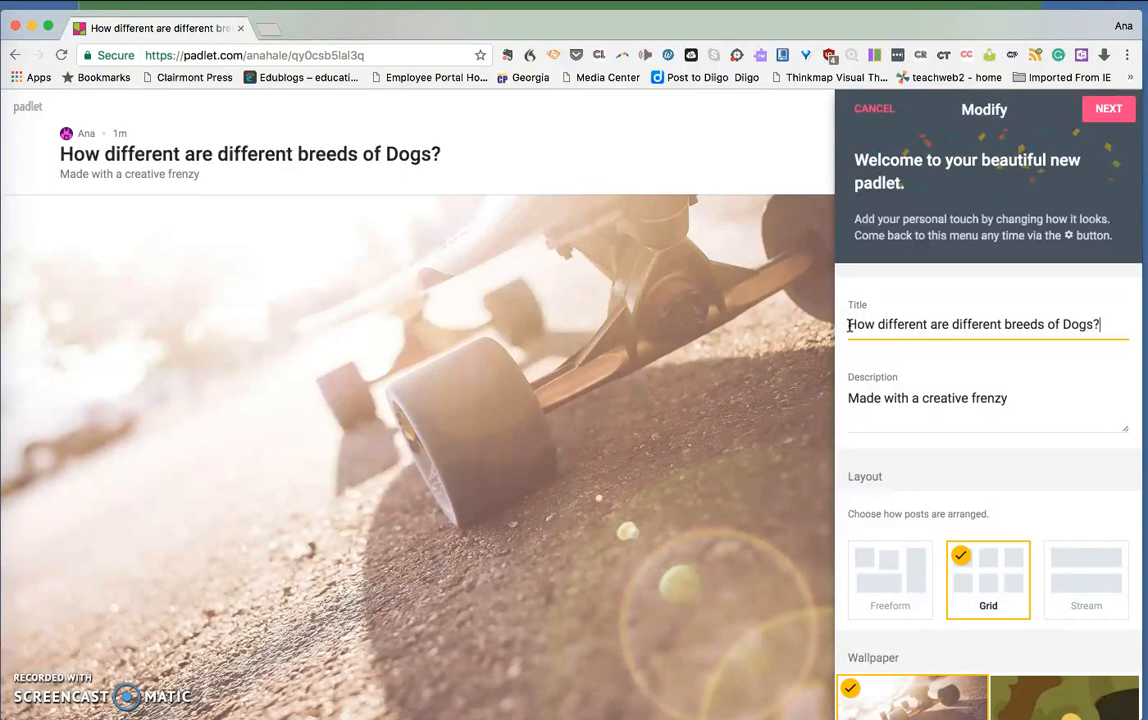
# - Replace the padlet's description with the author's full name
pyautogui.moveTo(1017, 397); pyautogui.dragTo(851, 397)
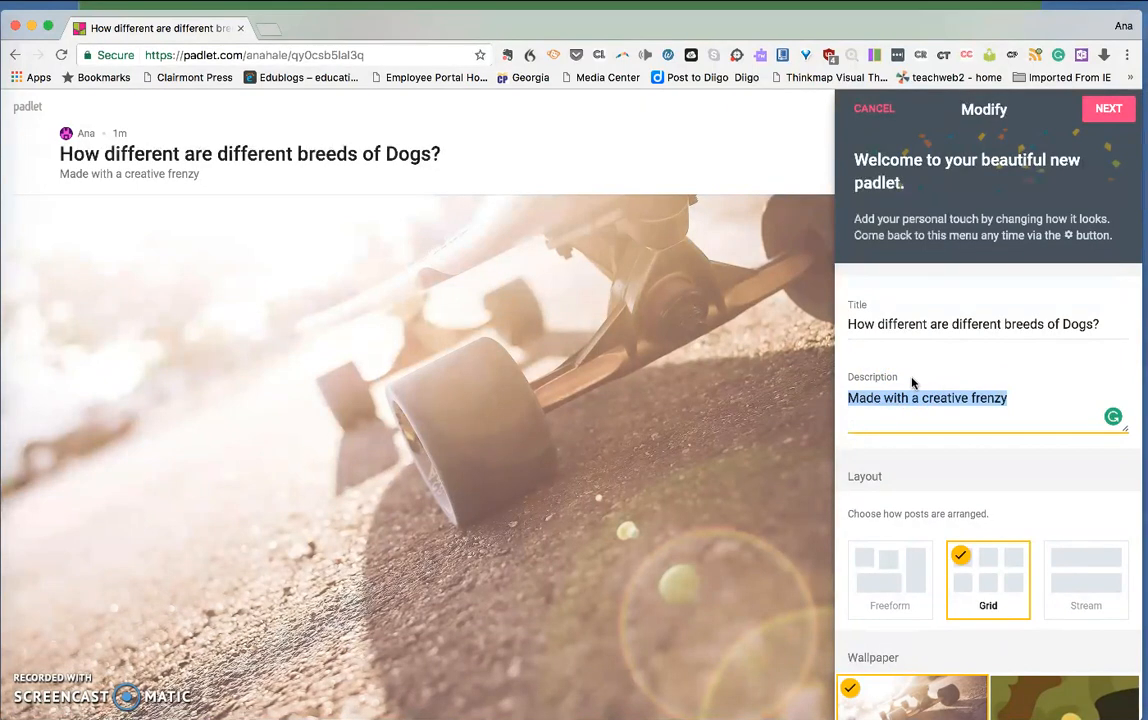
pyautogui.write('Ana Hale')
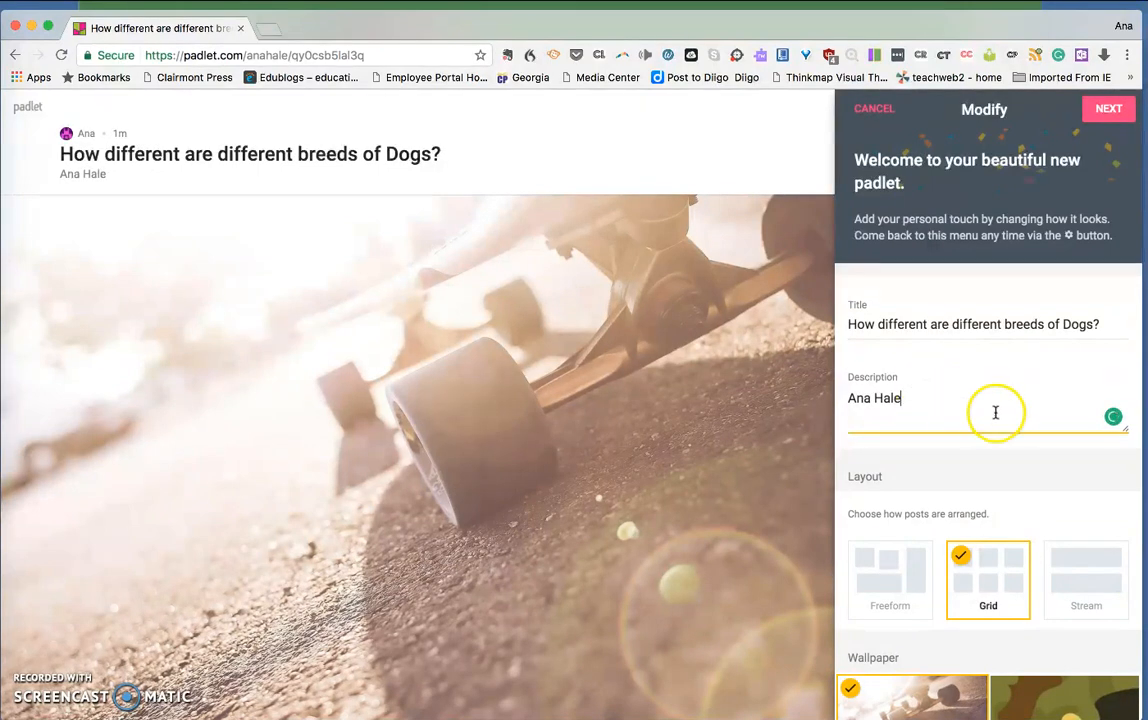
pyautogui.click(989, 458)
# - Try the Freeform, Grid and Stream layouts for arranging posts and settle on Freeform
pyautogui.scroll(-1, 990, 459)
pyautogui.scroll(-5, 990, 459)
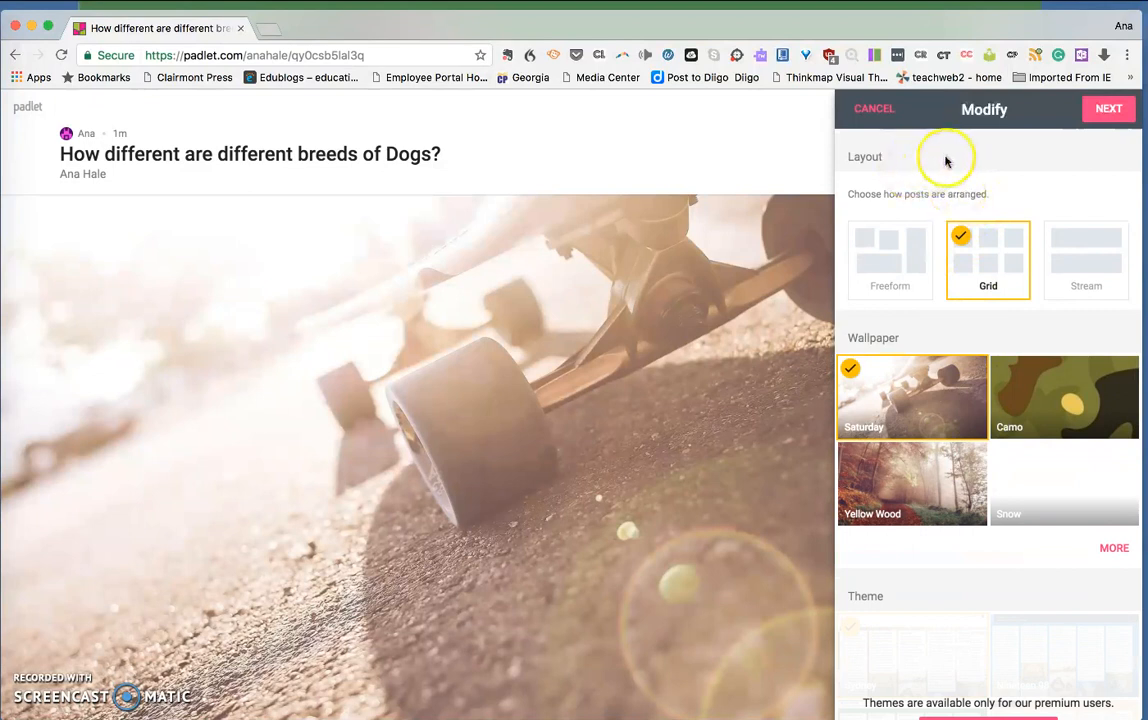
pyautogui.click(895, 265)
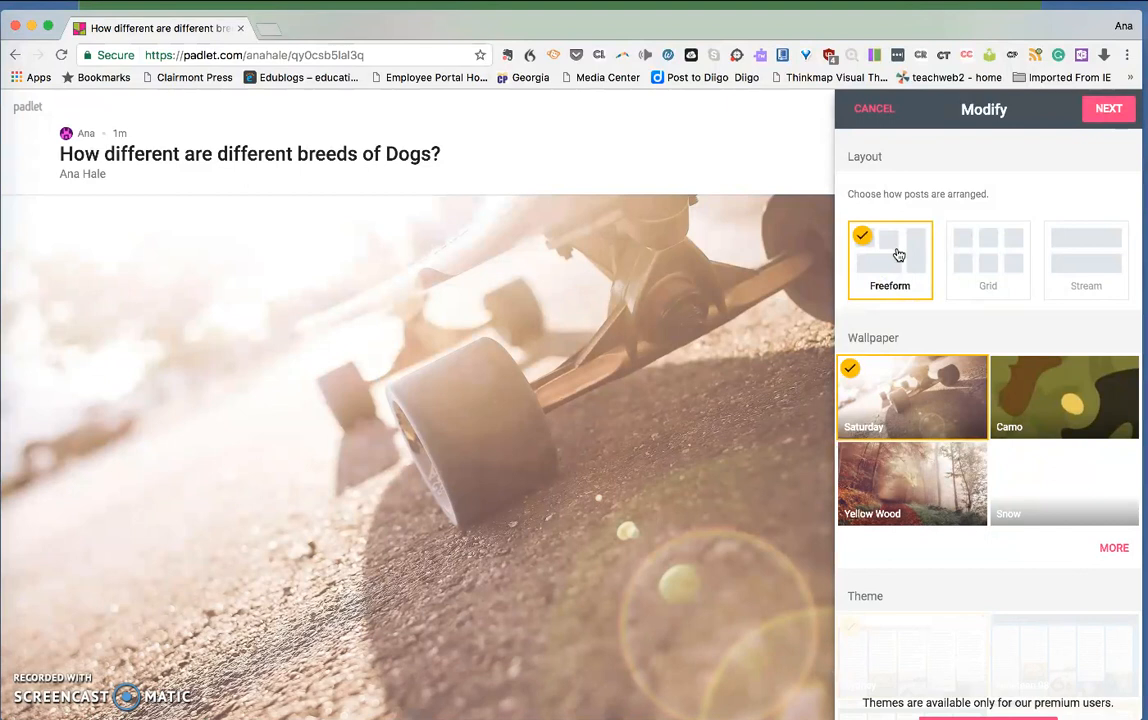
pyautogui.click(986, 267)
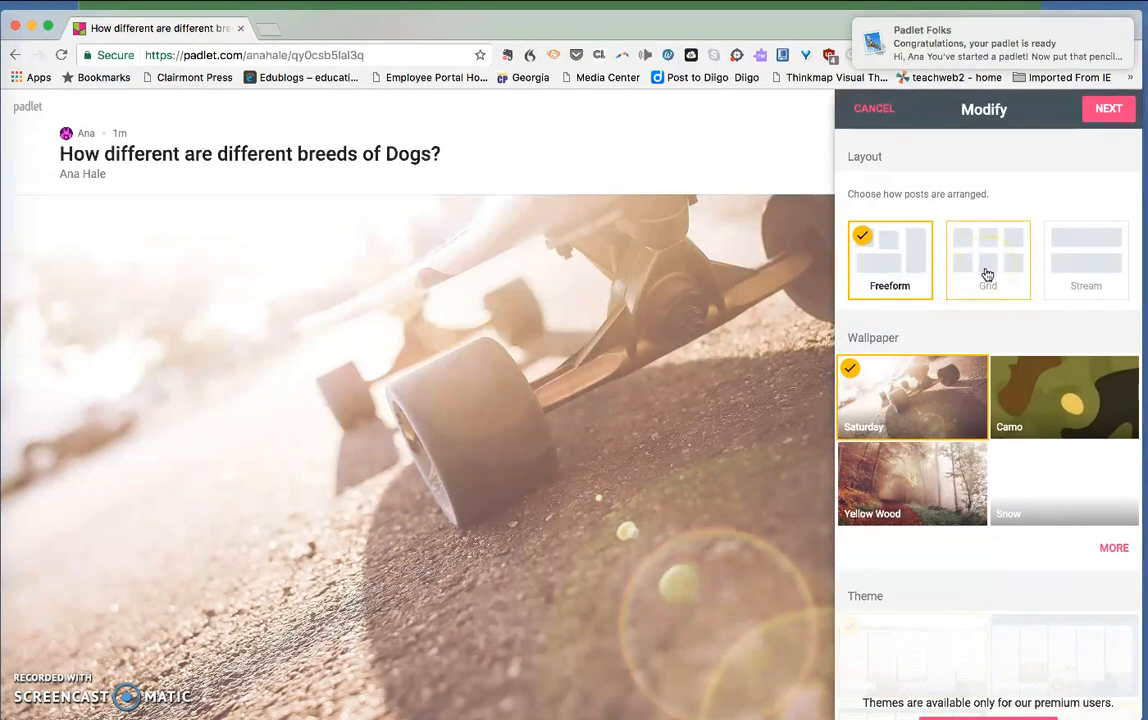
pyautogui.click(1015, 250)
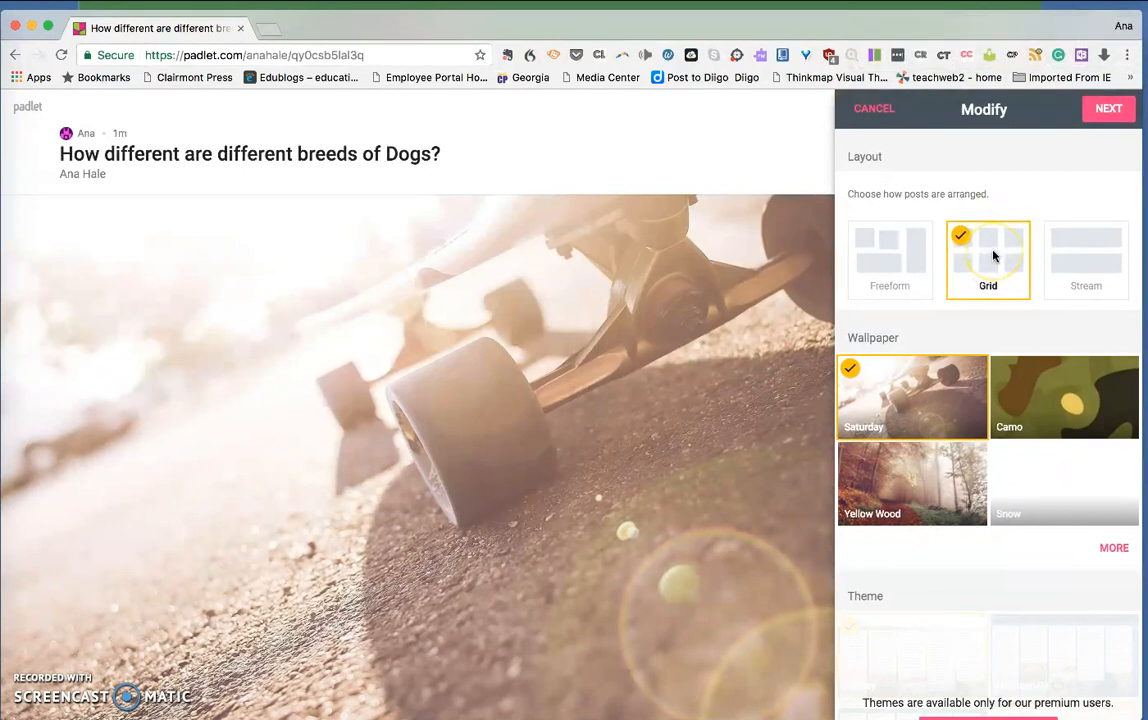
pyautogui.click(1111, 260)
pyautogui.click(1089, 262)
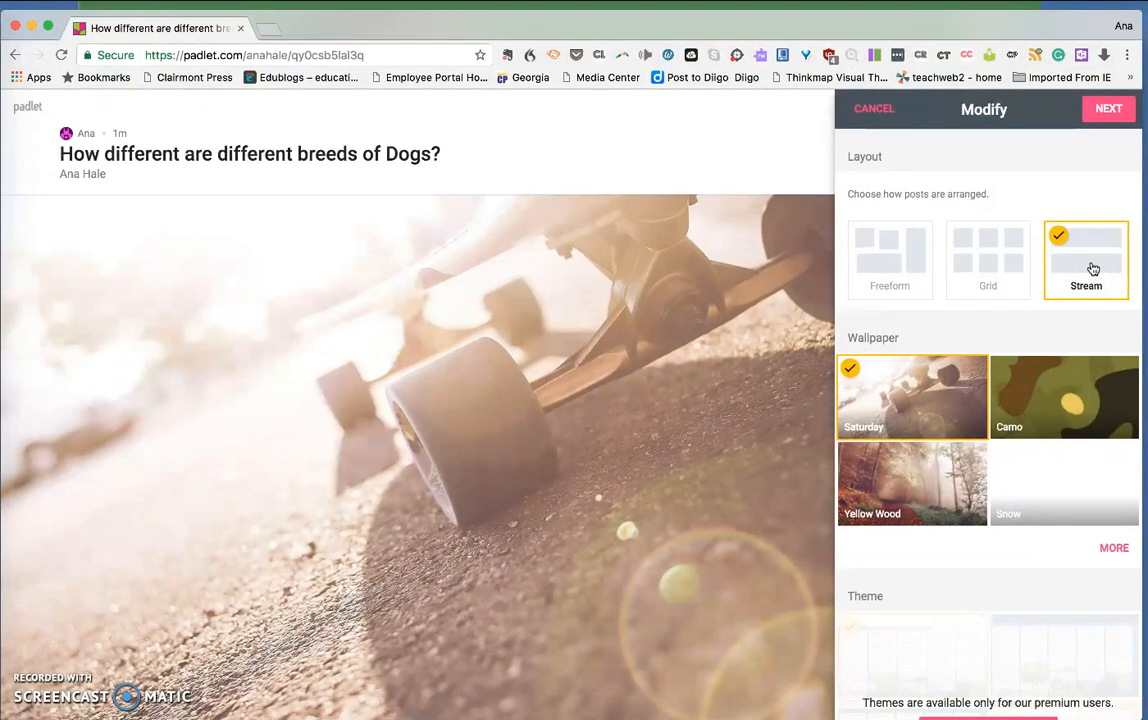
pyautogui.click(948, 240)
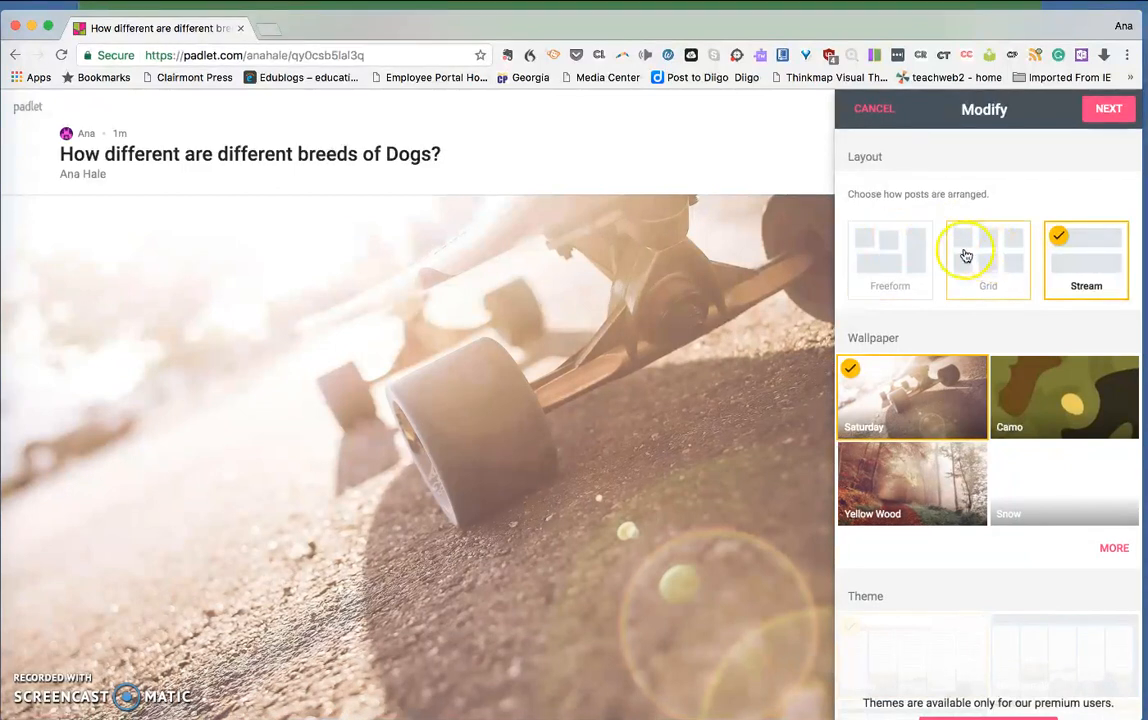
pyautogui.click(893, 258)
# - Set the padlet's wallpaper to Corkboard from the full wallpaper gallery and return to the main settings
pyautogui.scroll(-4, 894, 259)
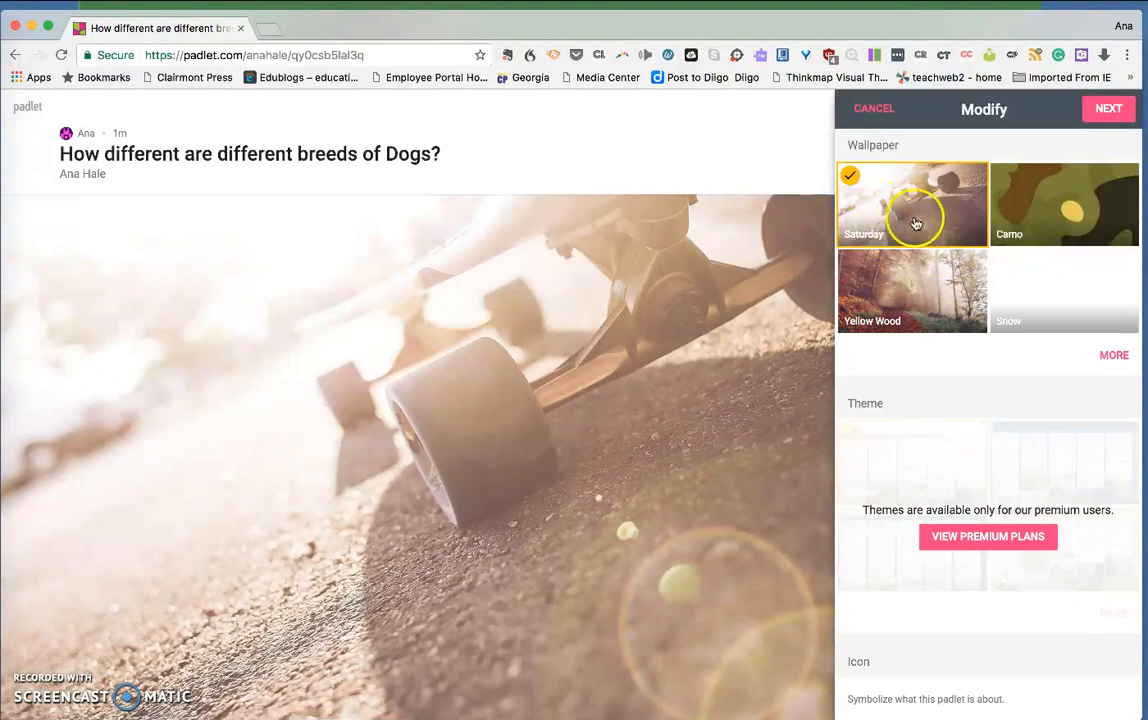
pyautogui.click(1115, 359)
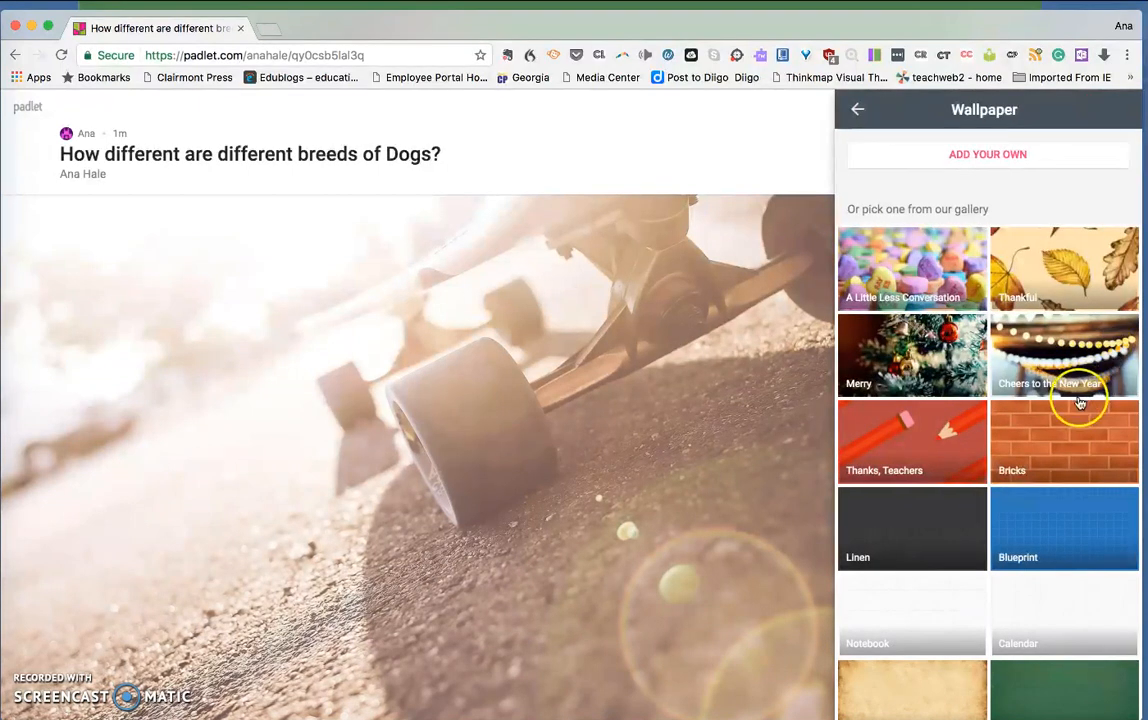
pyautogui.scroll(-5, 1079, 412)
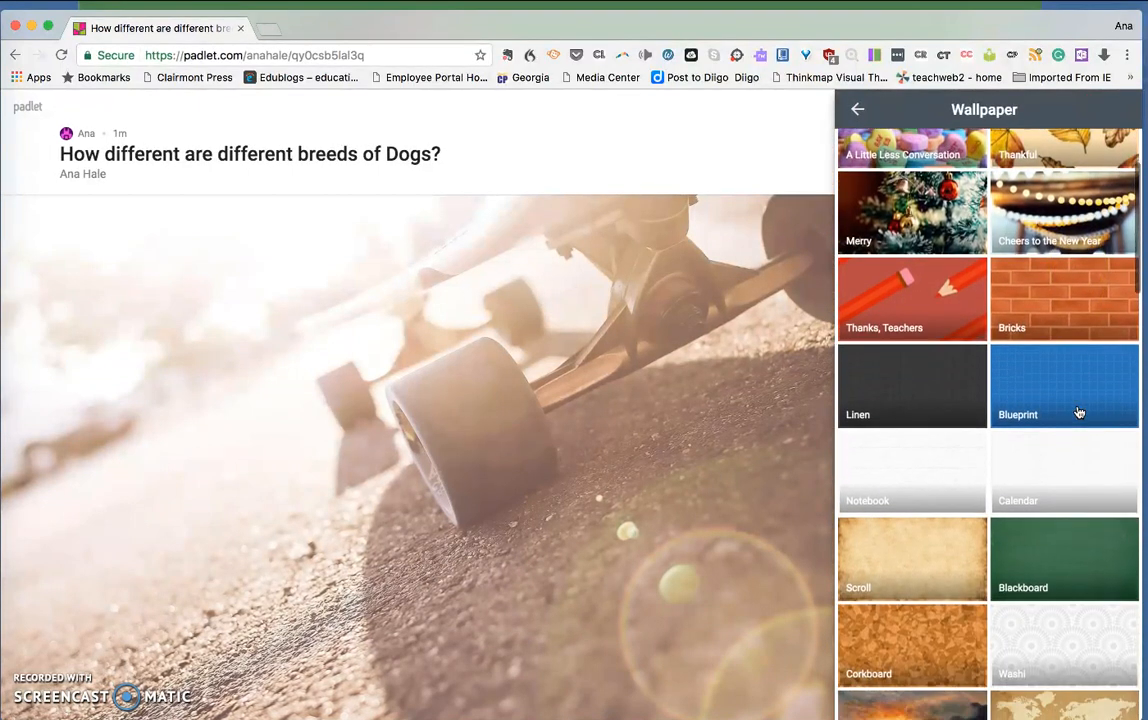
pyautogui.scroll(-3, 1079, 412)
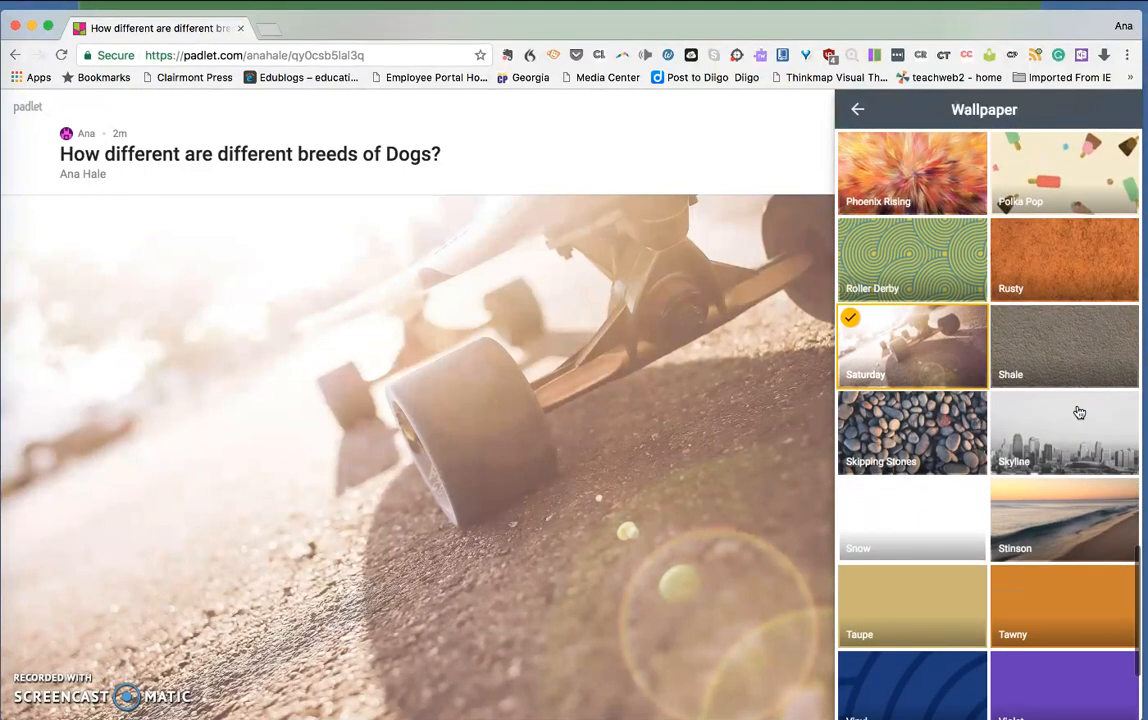
pyautogui.scroll(9, 1079, 412)
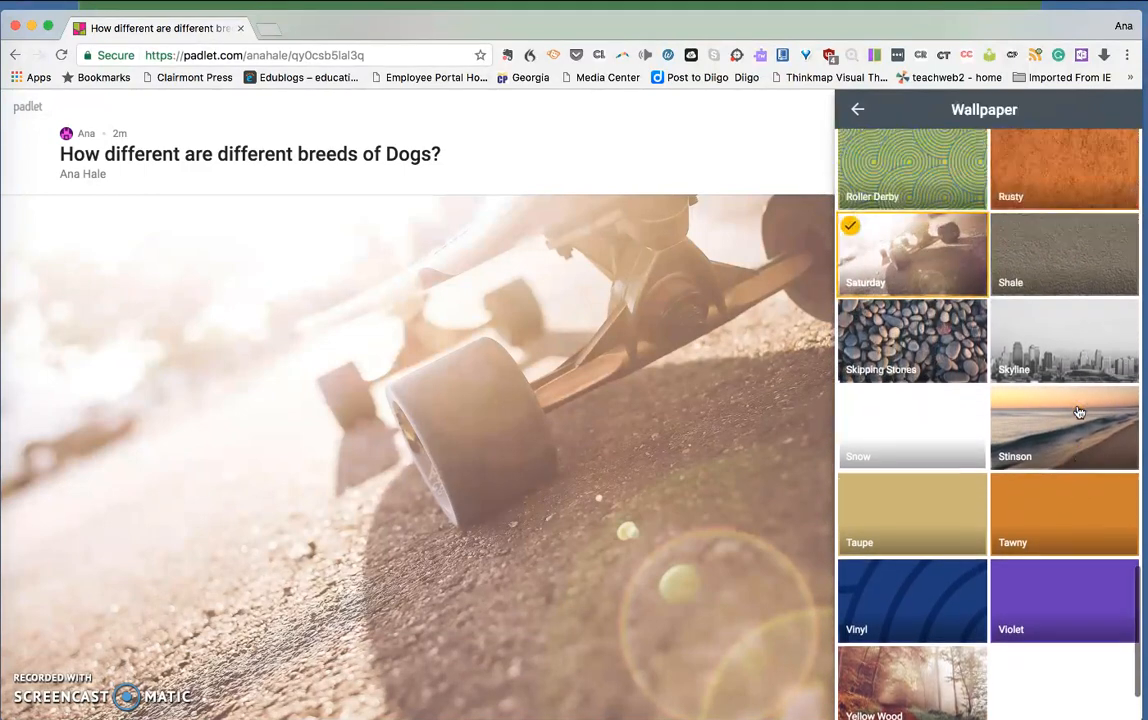
pyautogui.scroll(8, 1079, 412)
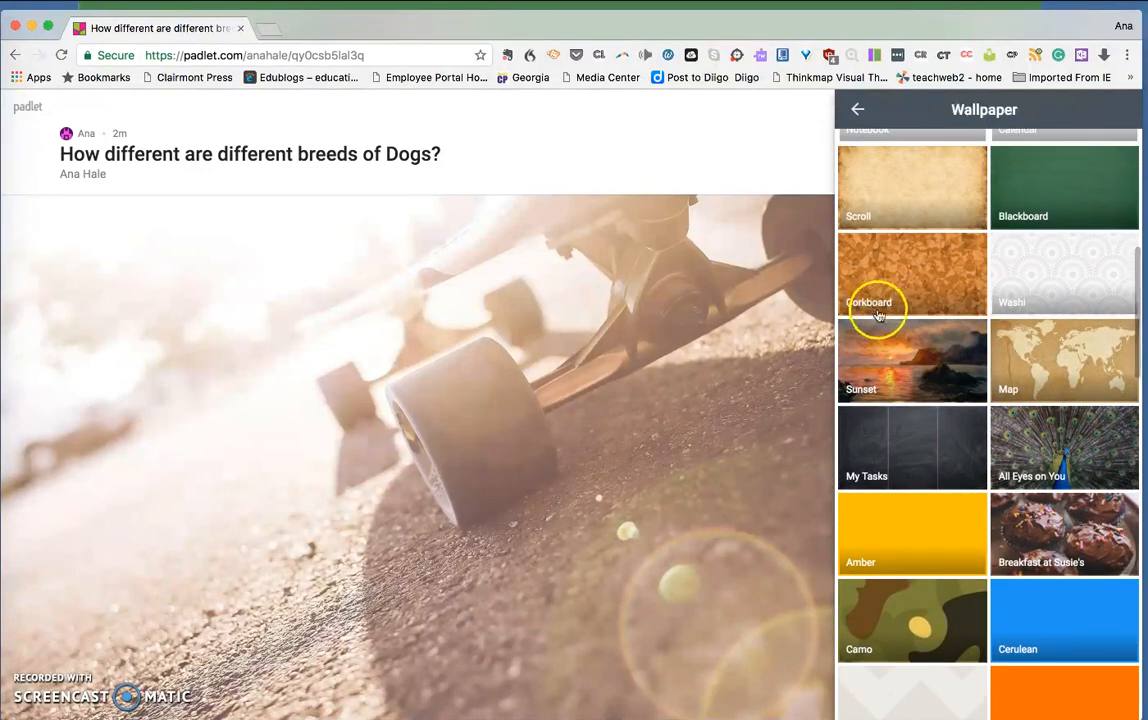
pyautogui.click(904, 272)
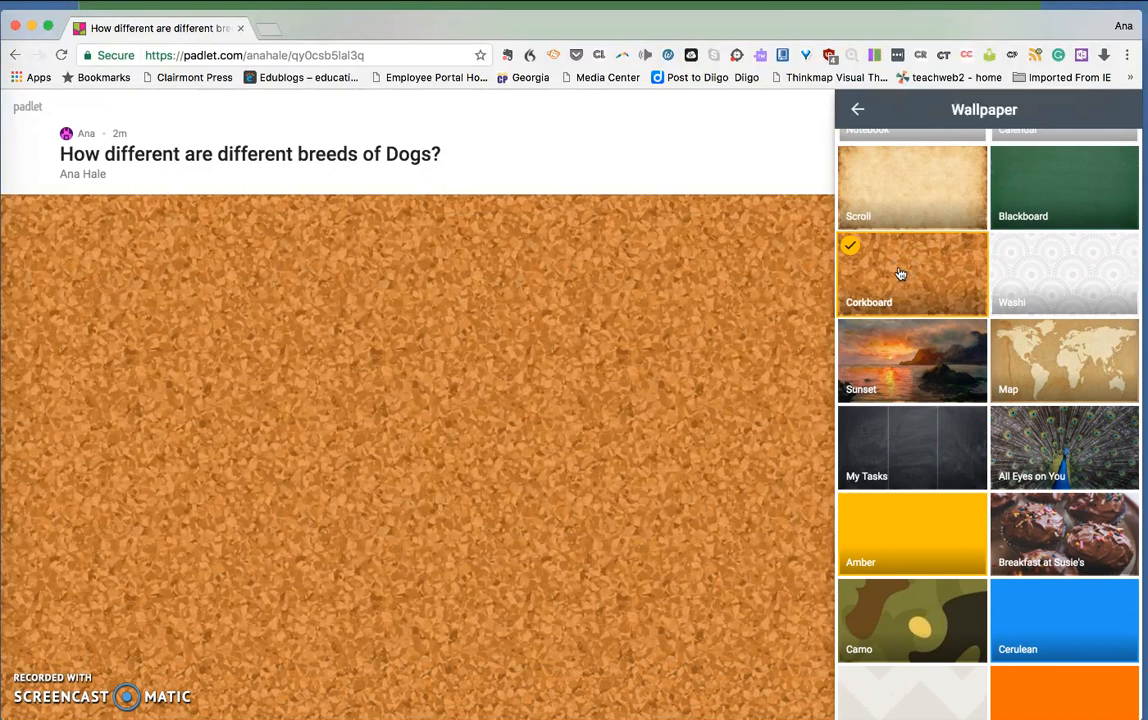
pyautogui.scroll(-7, 945, 295)
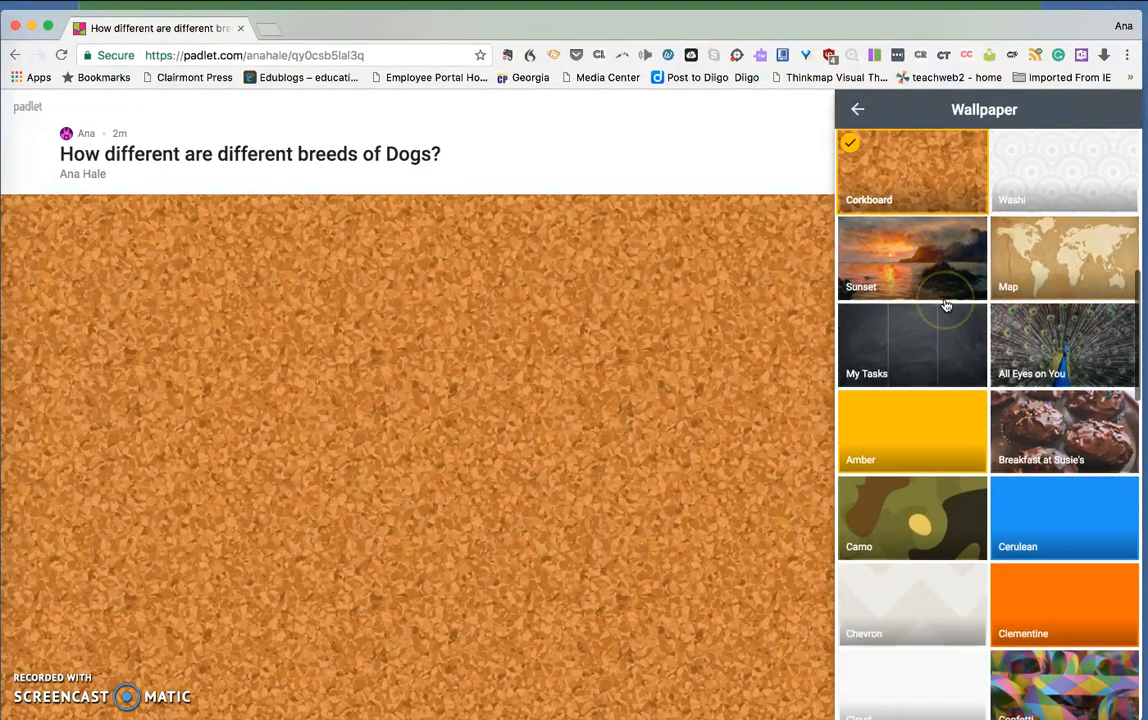
pyautogui.scroll(2, 946, 305)
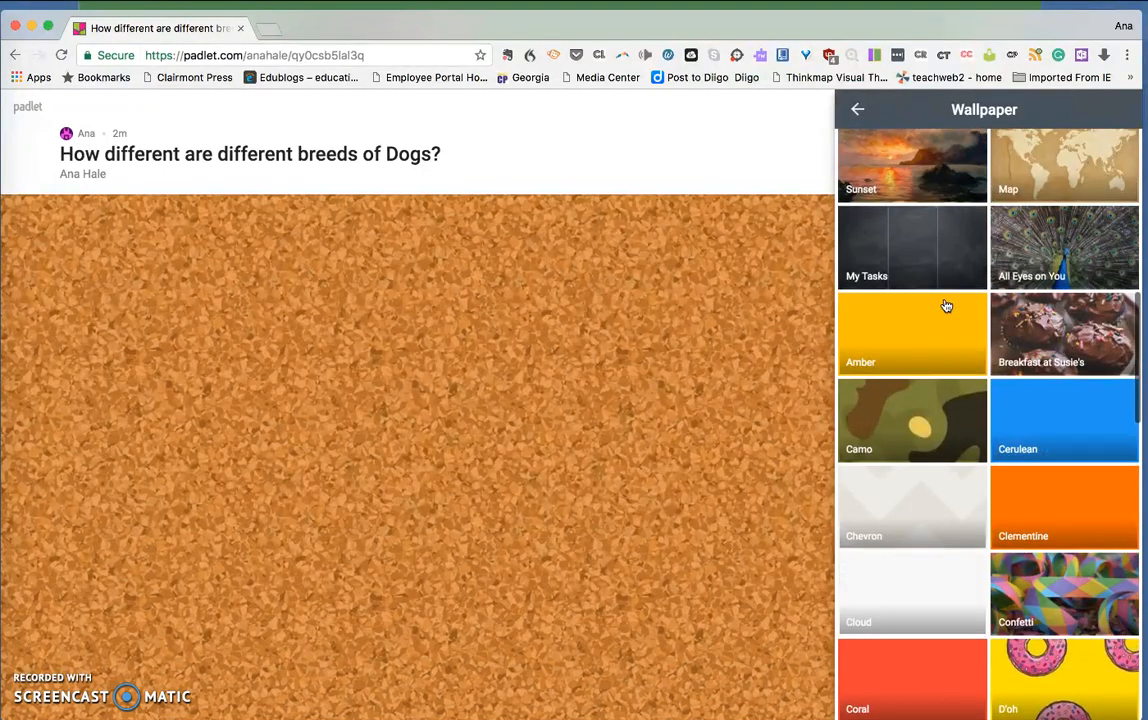
pyautogui.click(857, 111)
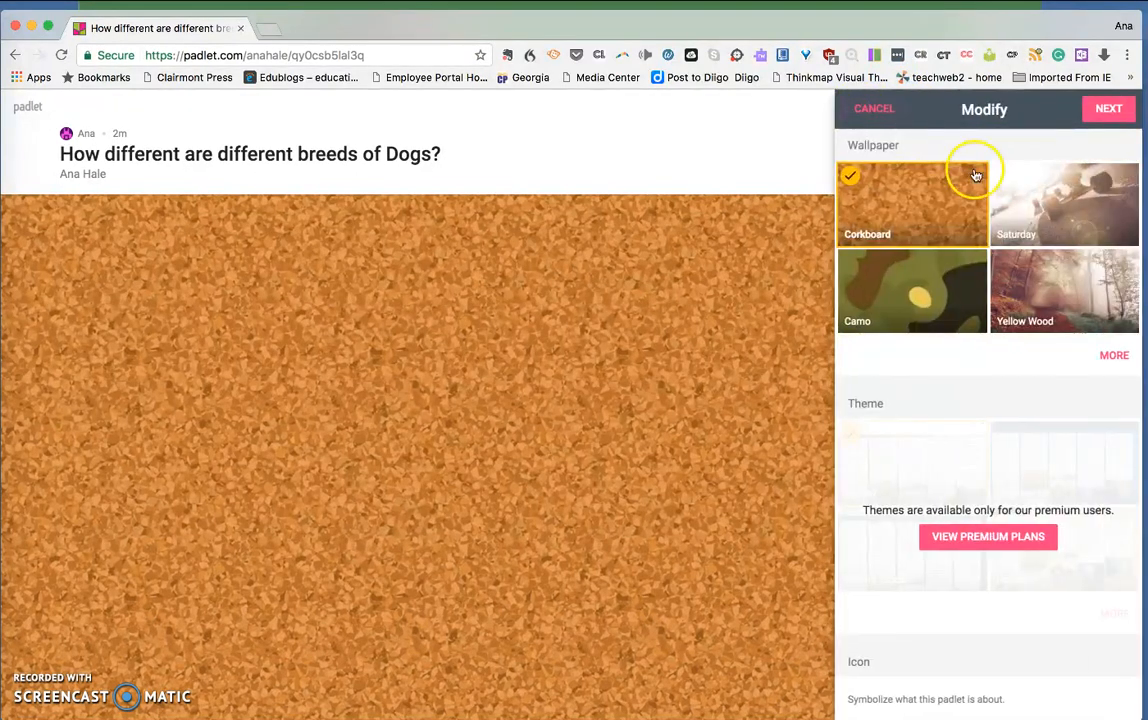
# - Review the theme, icon, posting and tag options in the padlet's settings
pyautogui.scroll(-2, 975, 361)
pyautogui.scroll(-4, 975, 363)
pyautogui.scroll(-2, 975, 363)
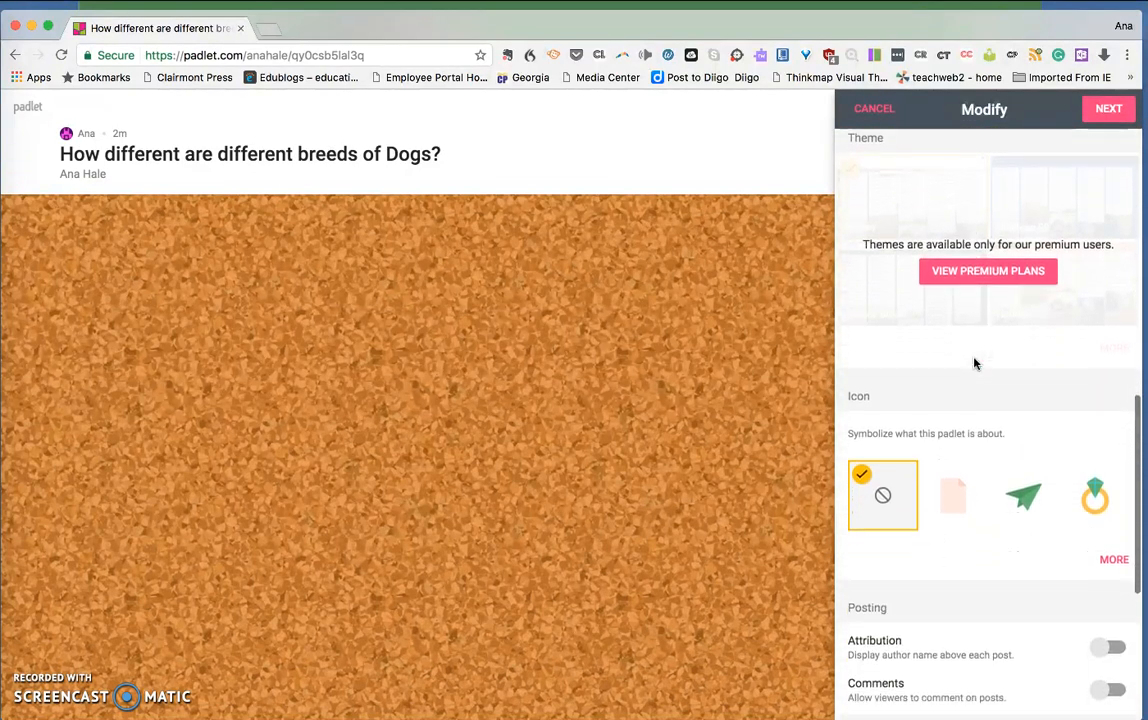
pyautogui.scroll(-2, 975, 363)
pyautogui.scroll(2, 975, 363)
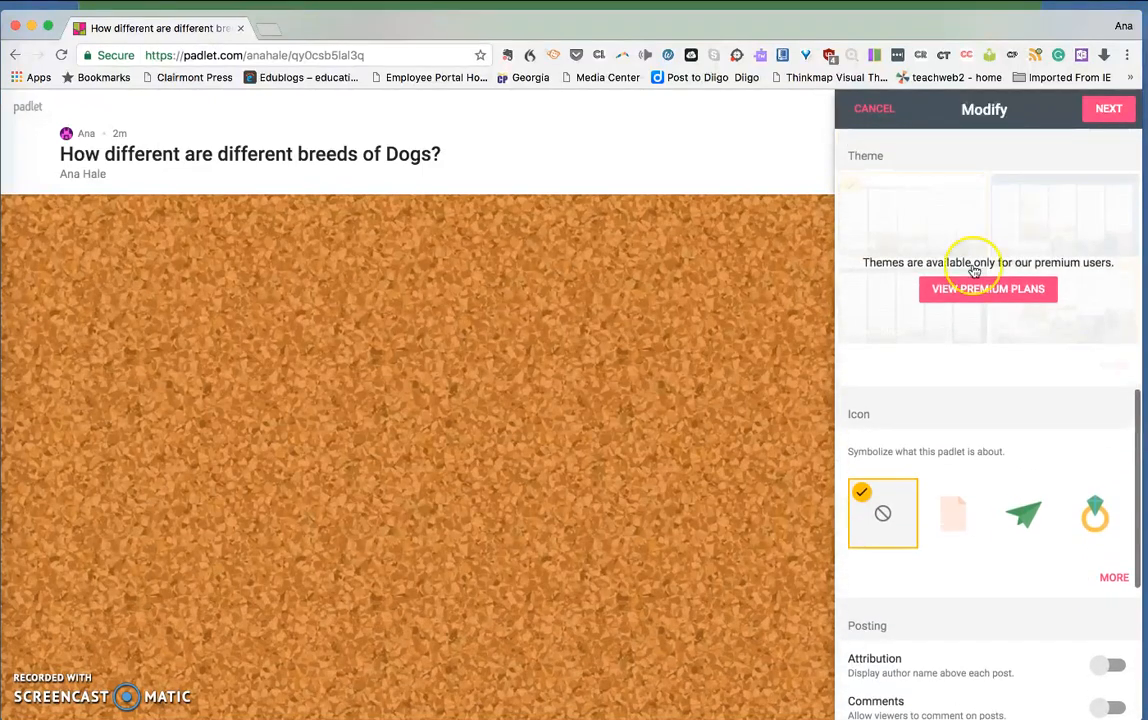
pyautogui.scroll(-2, 1003, 294)
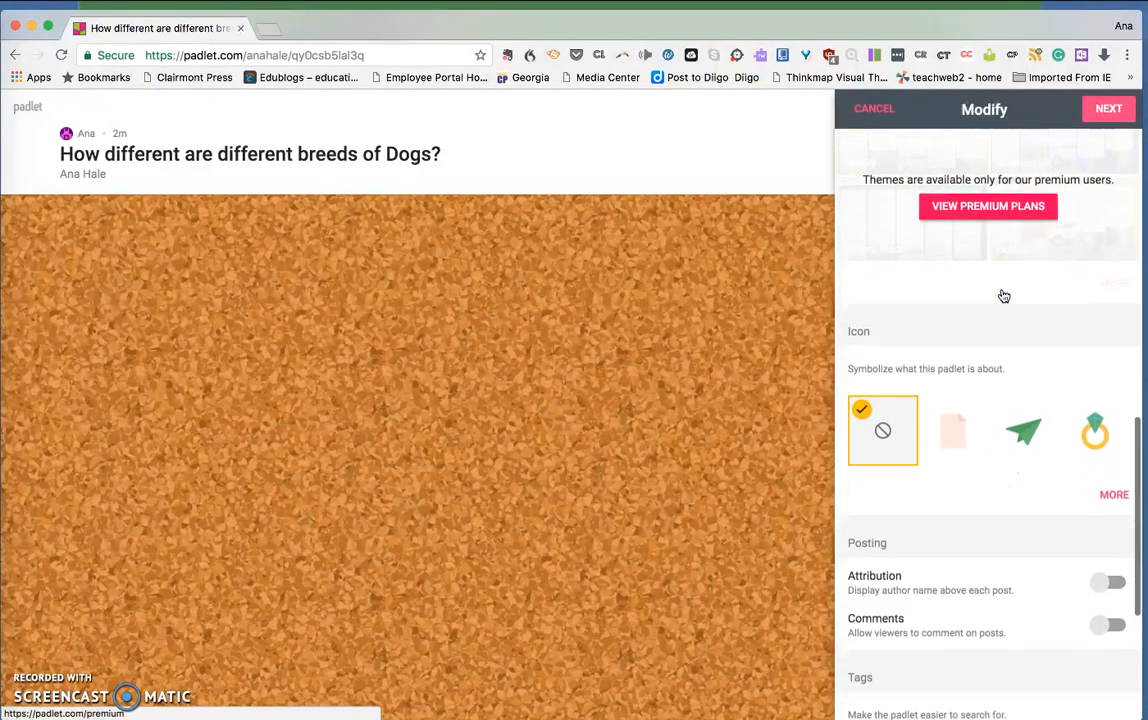
pyautogui.scroll(-4, 1004, 296)
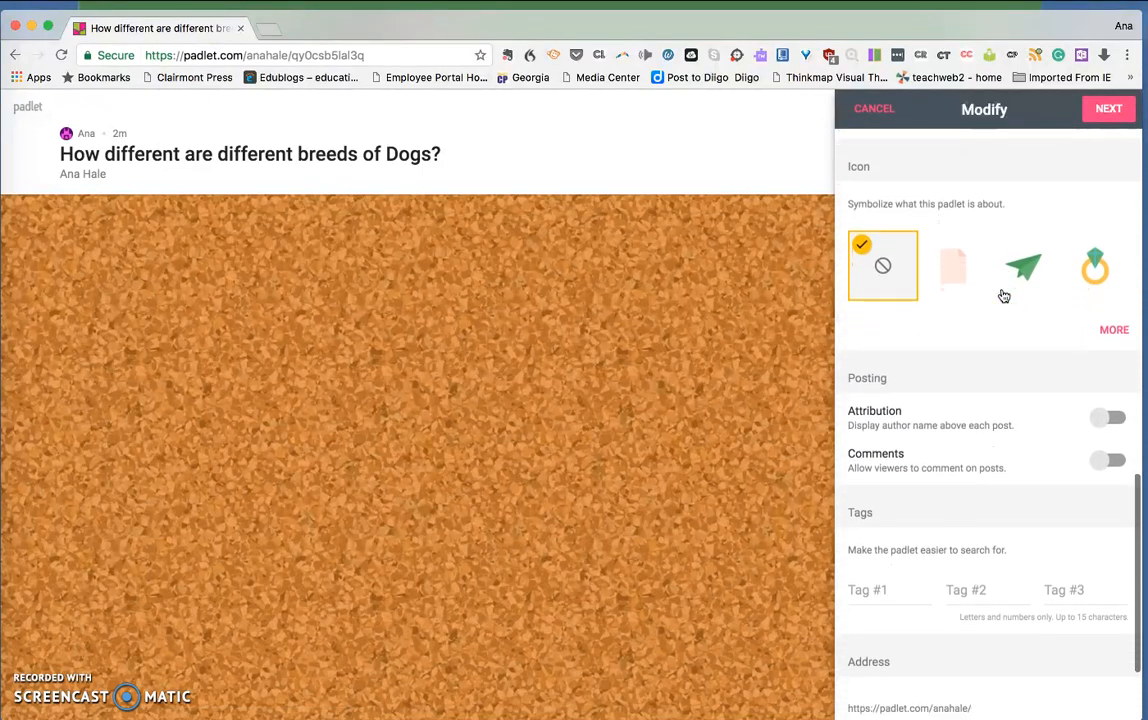
pyautogui.click(907, 255)
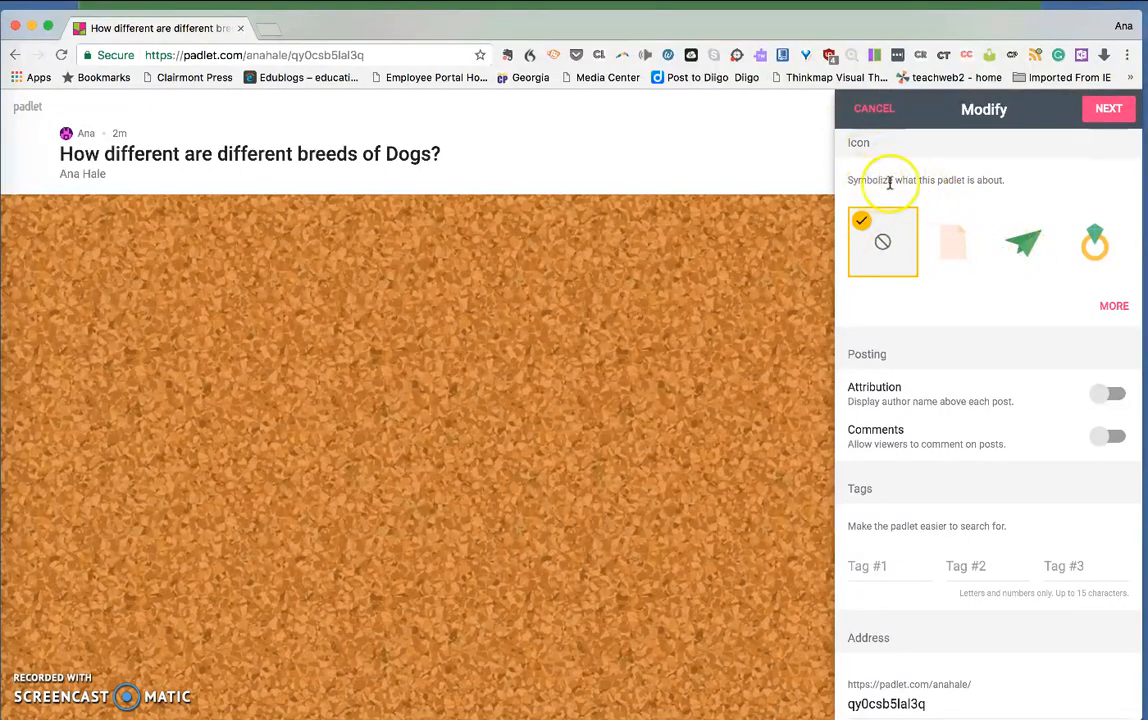
# - Set the padlet's icon to the red-roofed house from the full icon gallery and return to the main settings
pyautogui.click(1114, 307)
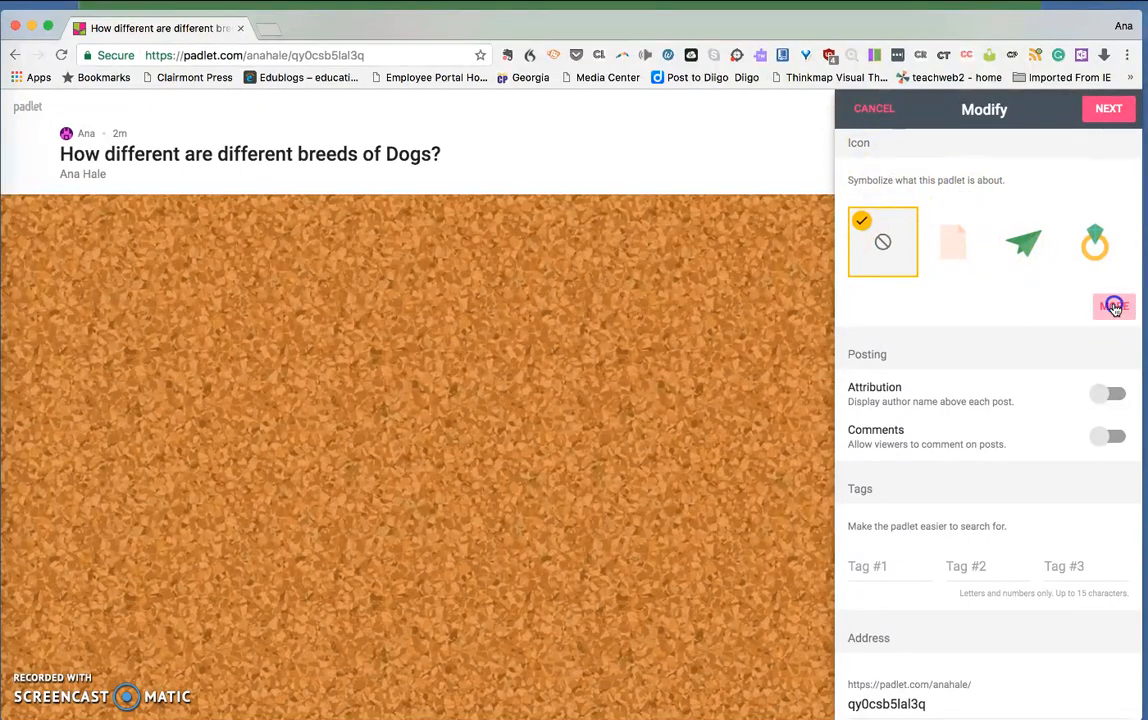
pyautogui.scroll(-3, 1052, 365)
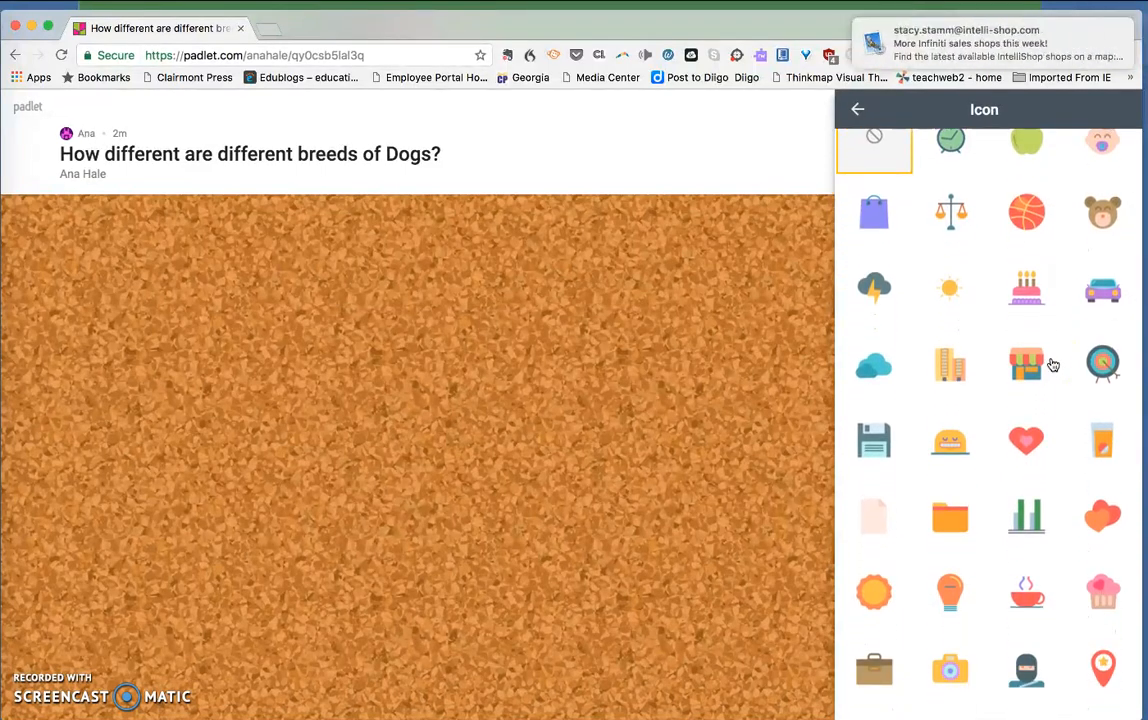
pyautogui.scroll(-9, 1052, 365)
pyautogui.scroll(-3, 1052, 365)
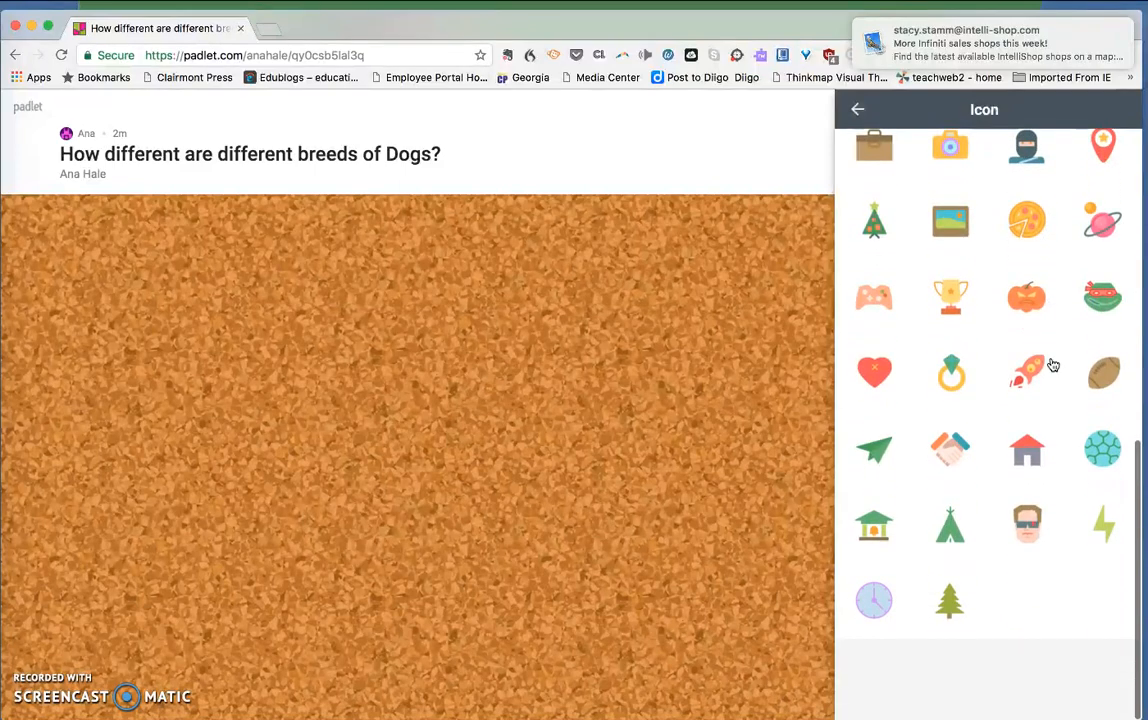
pyautogui.scroll(3, 1052, 365)
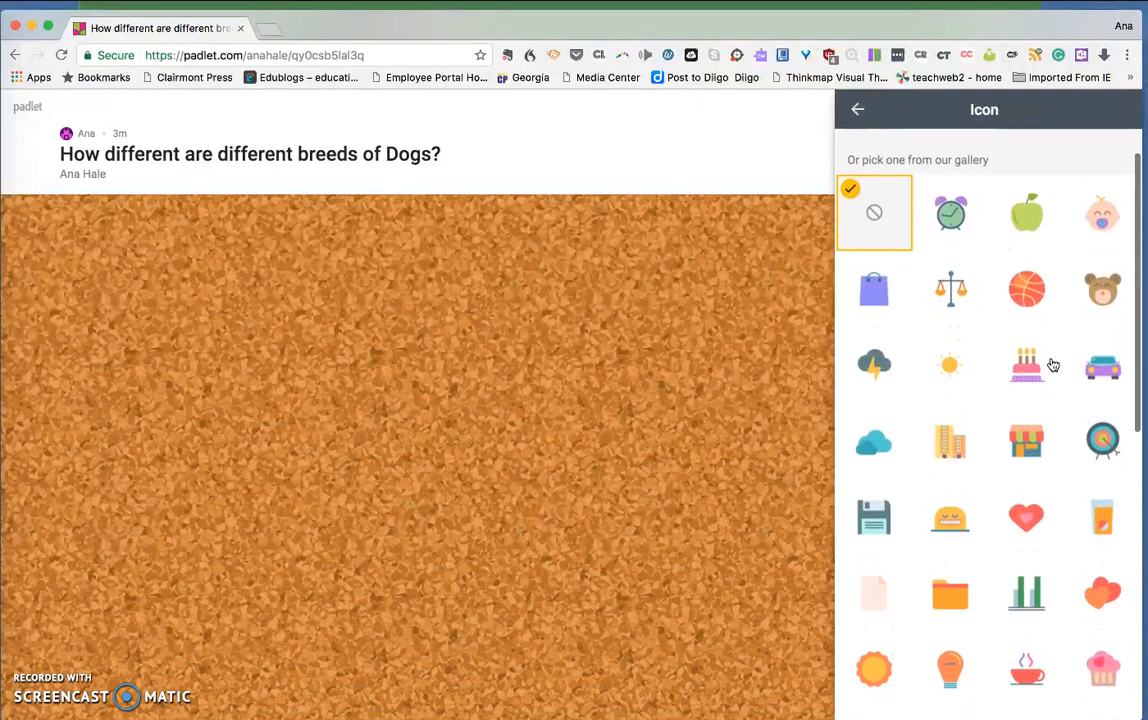
pyautogui.scroll(-3, 1053, 365)
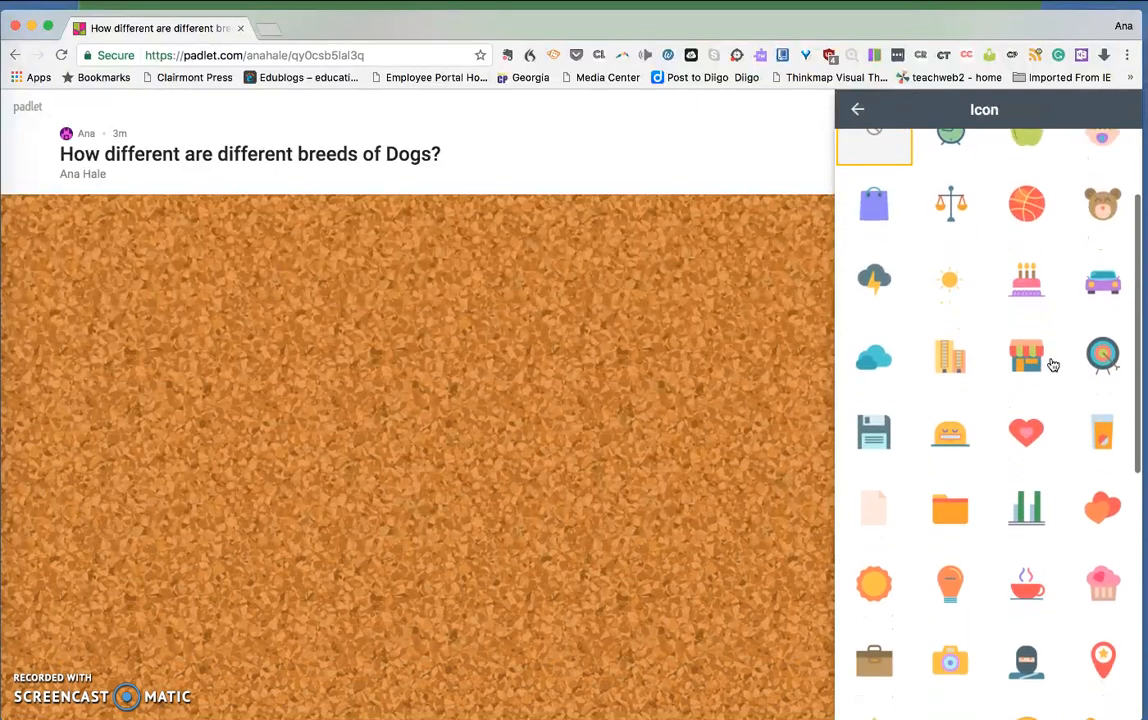
pyautogui.scroll(-1, 1053, 365)
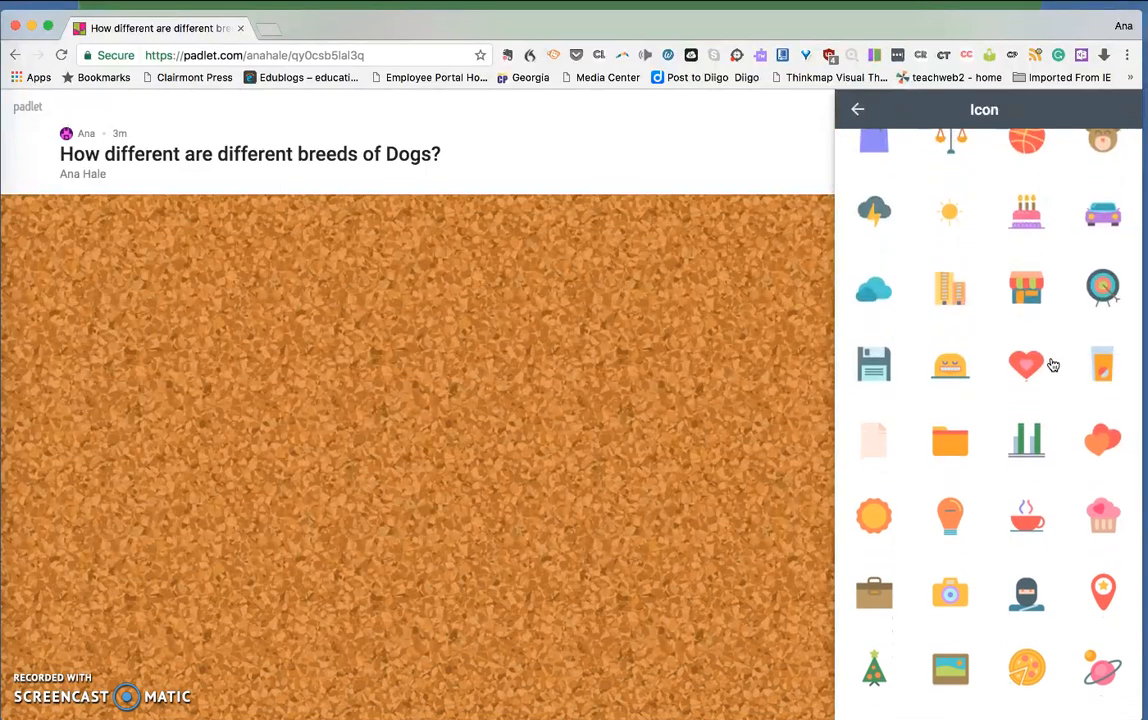
pyautogui.scroll(-1, 1053, 365)
pyautogui.scroll(-3, 1053, 365)
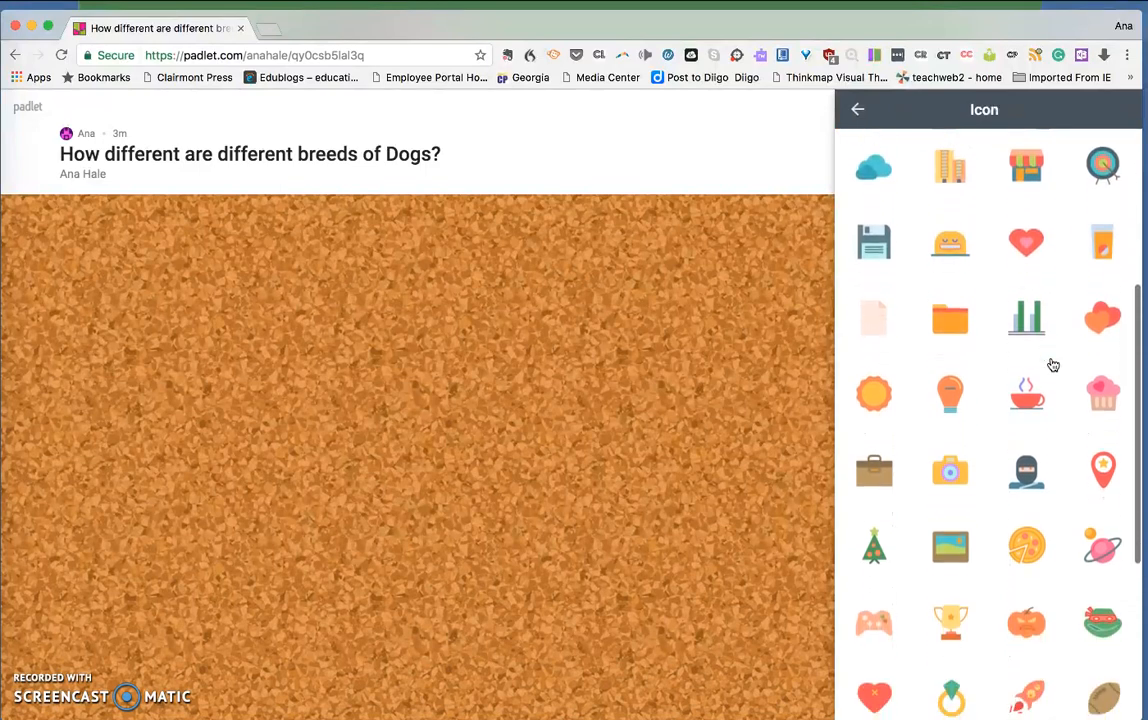
pyautogui.scroll(-3, 1053, 365)
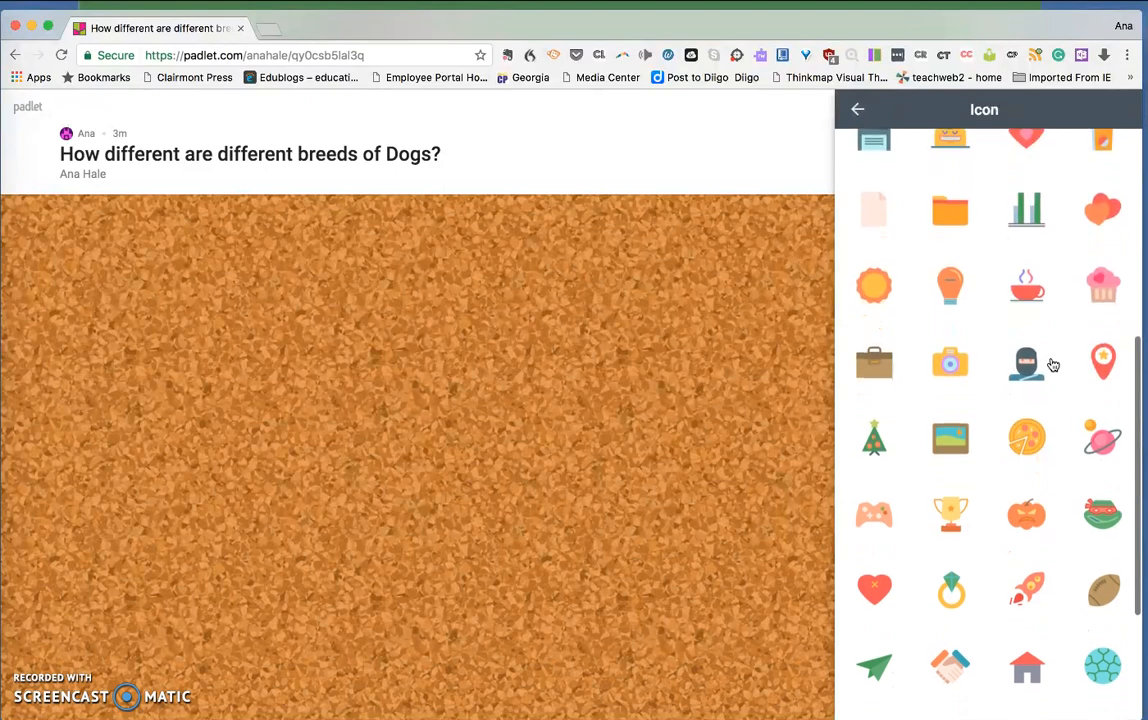
pyautogui.scroll(-1, 1053, 365)
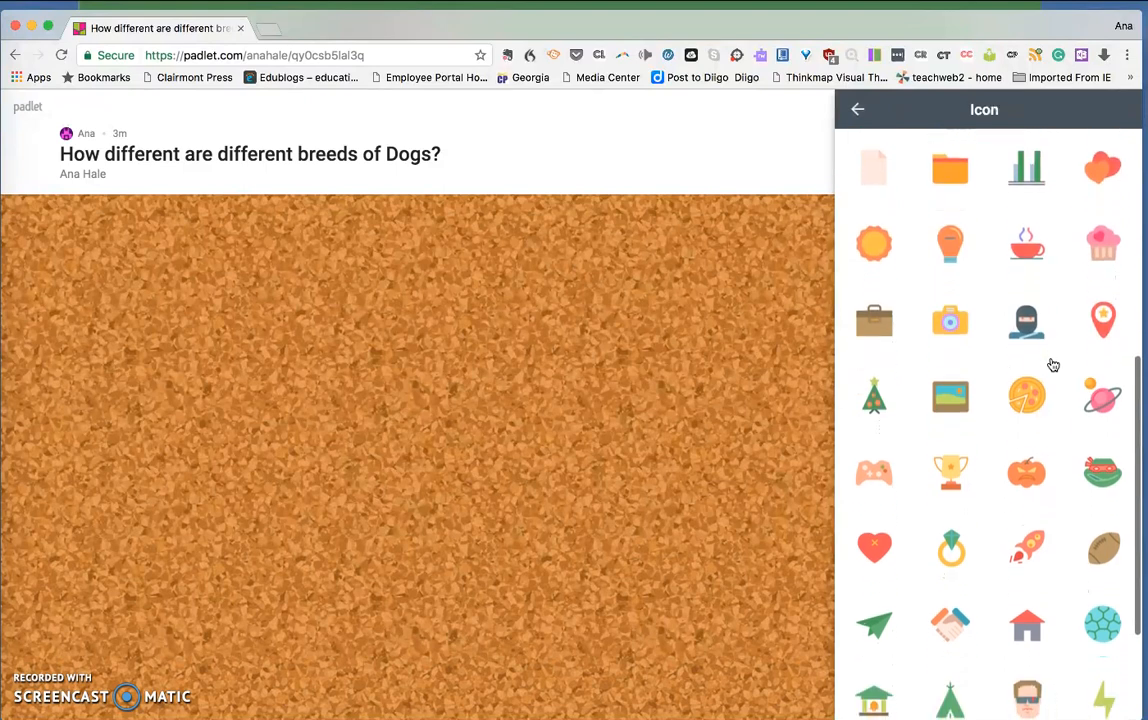
pyautogui.click(1028, 626)
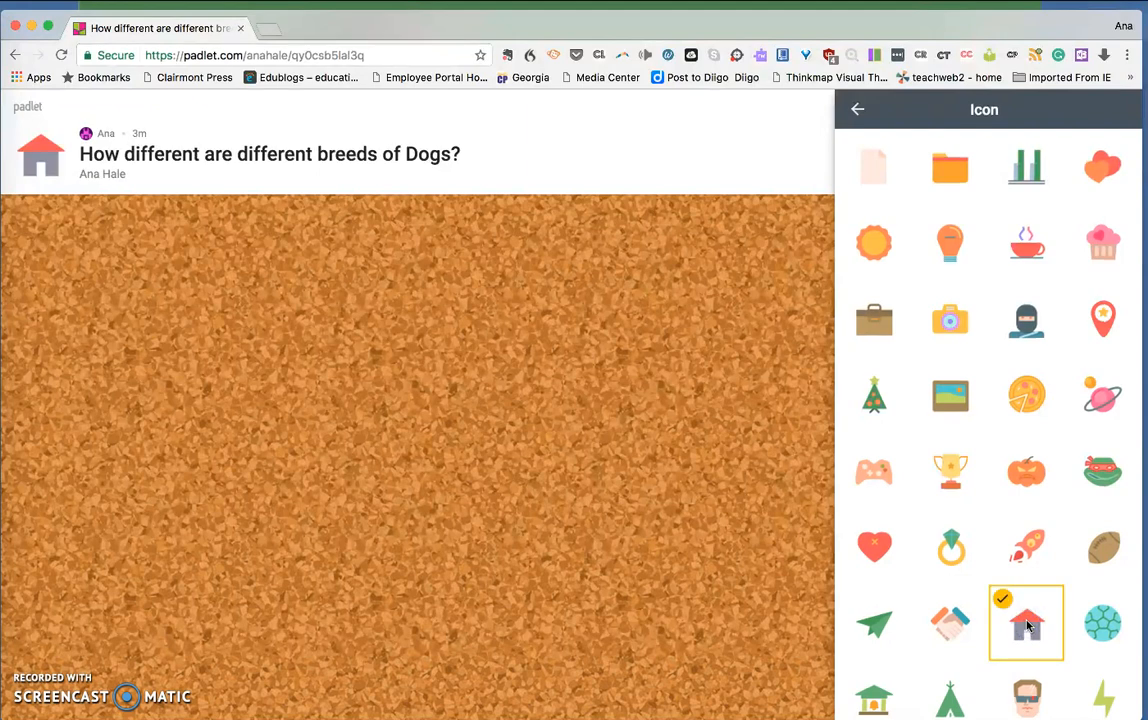
pyautogui.click(858, 112)
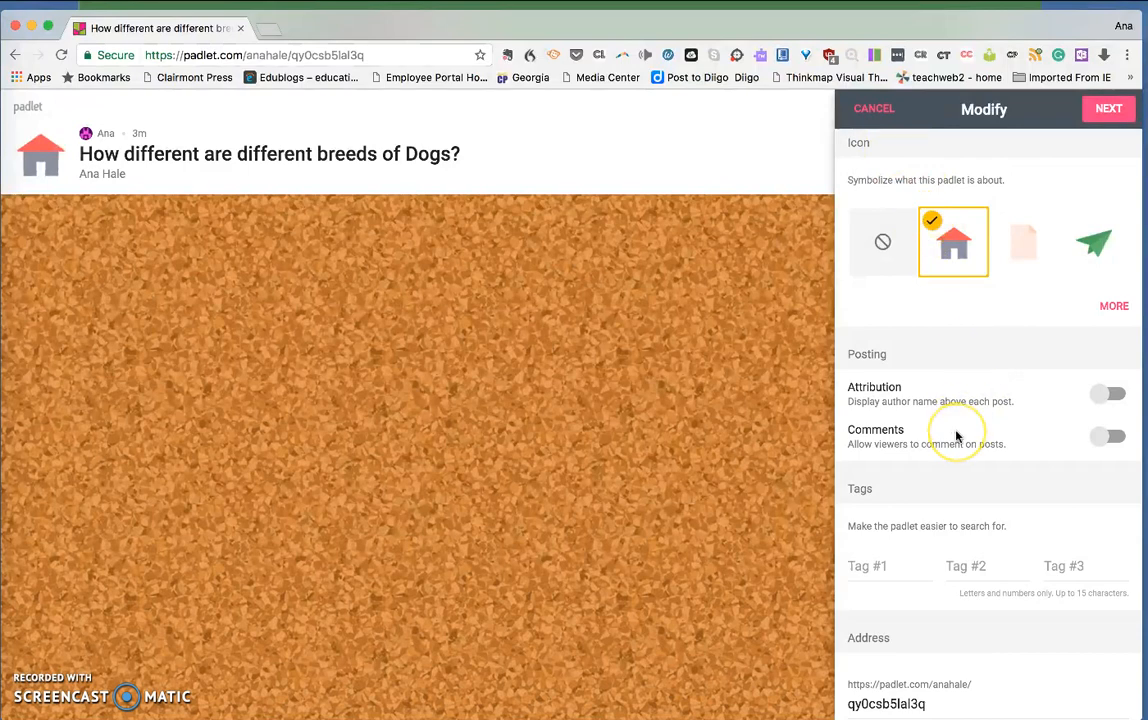
# - Allow viewers to comment on the padlet's posts
pyautogui.scroll(-3, 956, 436)
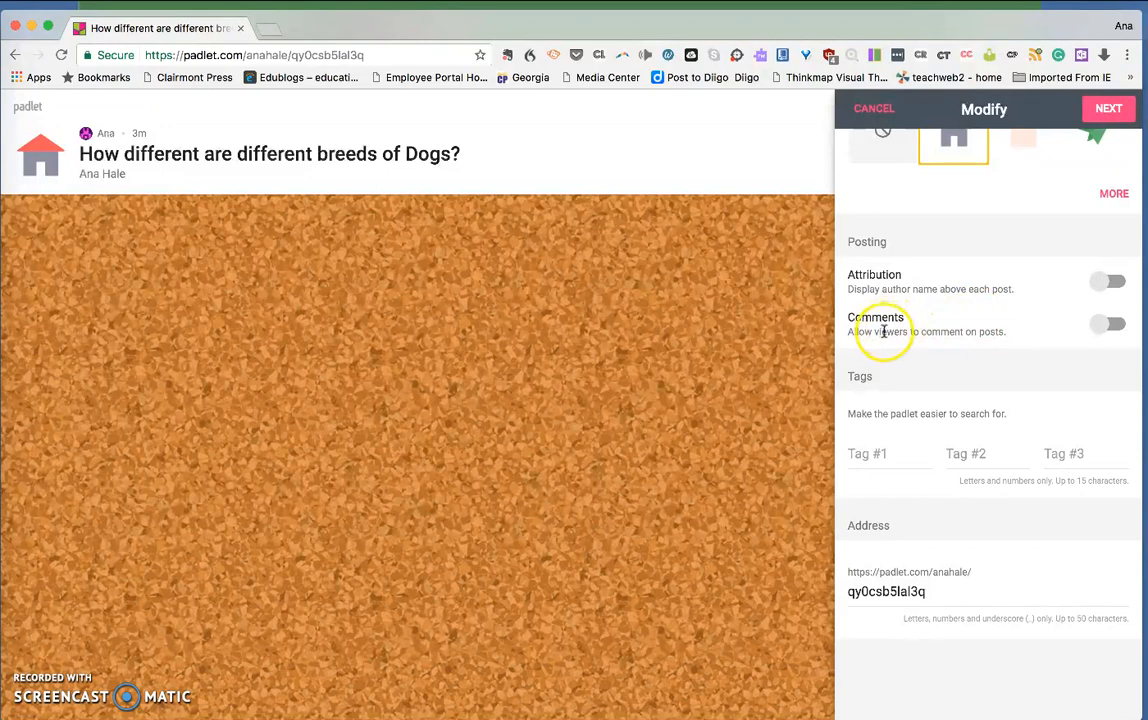
pyautogui.click(1110, 325)
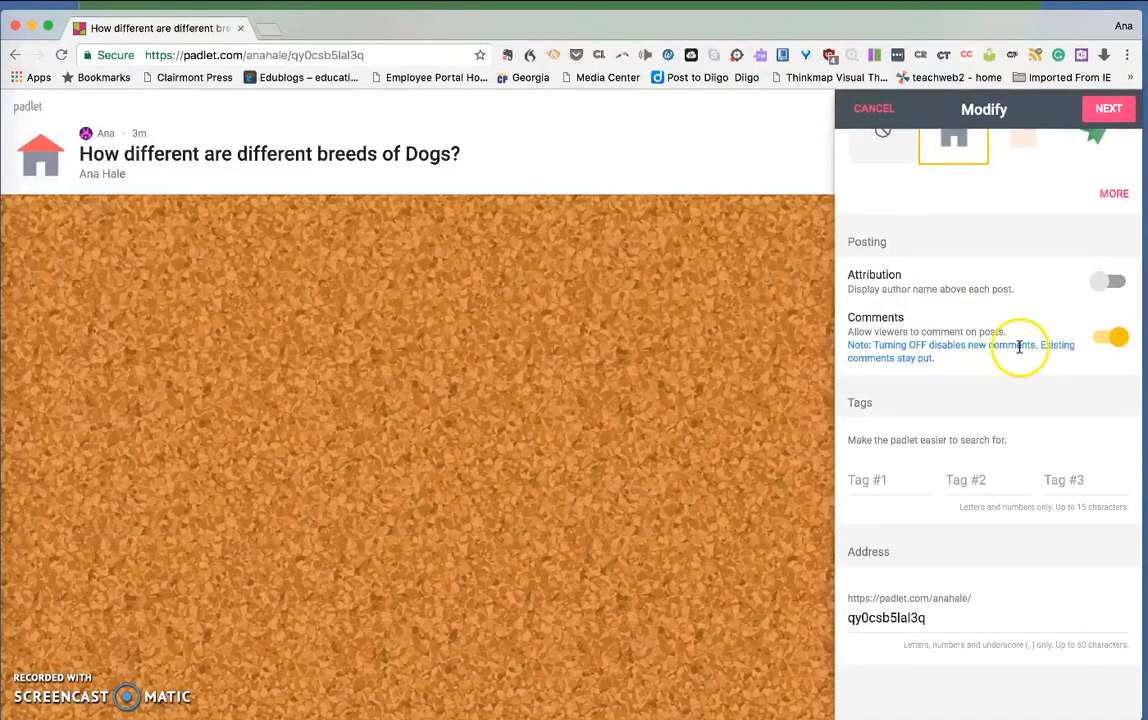
# - Replace the ending of the padlet's web address with the author's abbreviated name and continue to the privacy settings
pyautogui.scroll(-1, 997, 350)
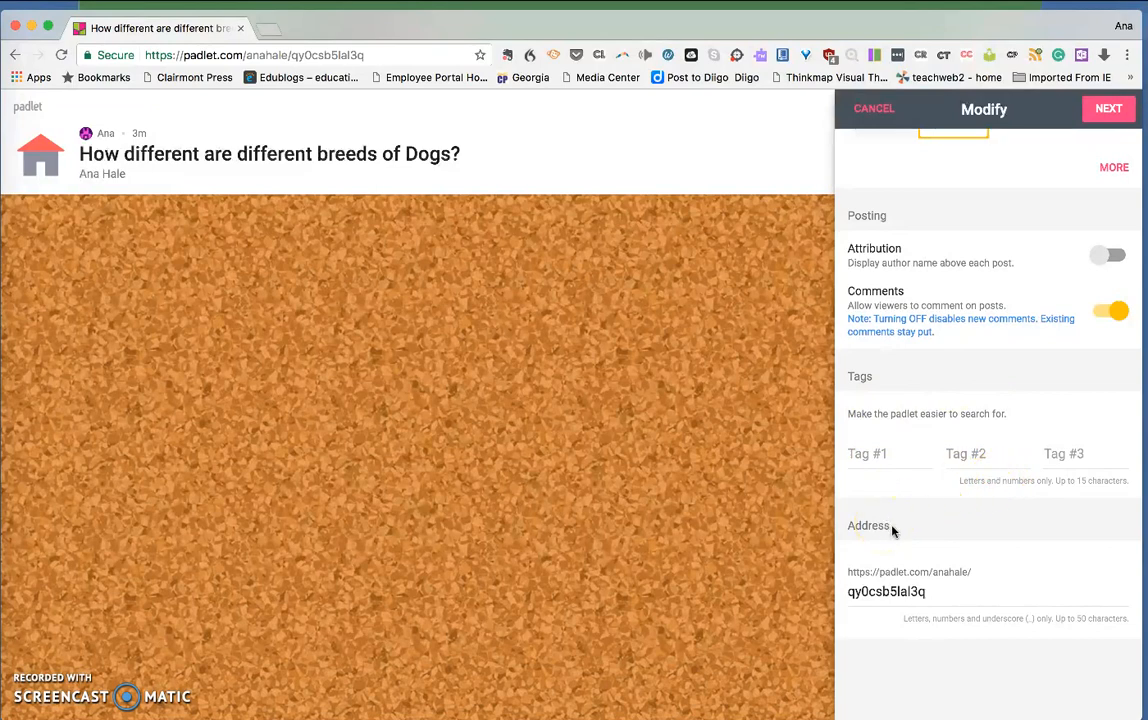
pyautogui.moveTo(929, 594); pyautogui.dragTo(848, 591)
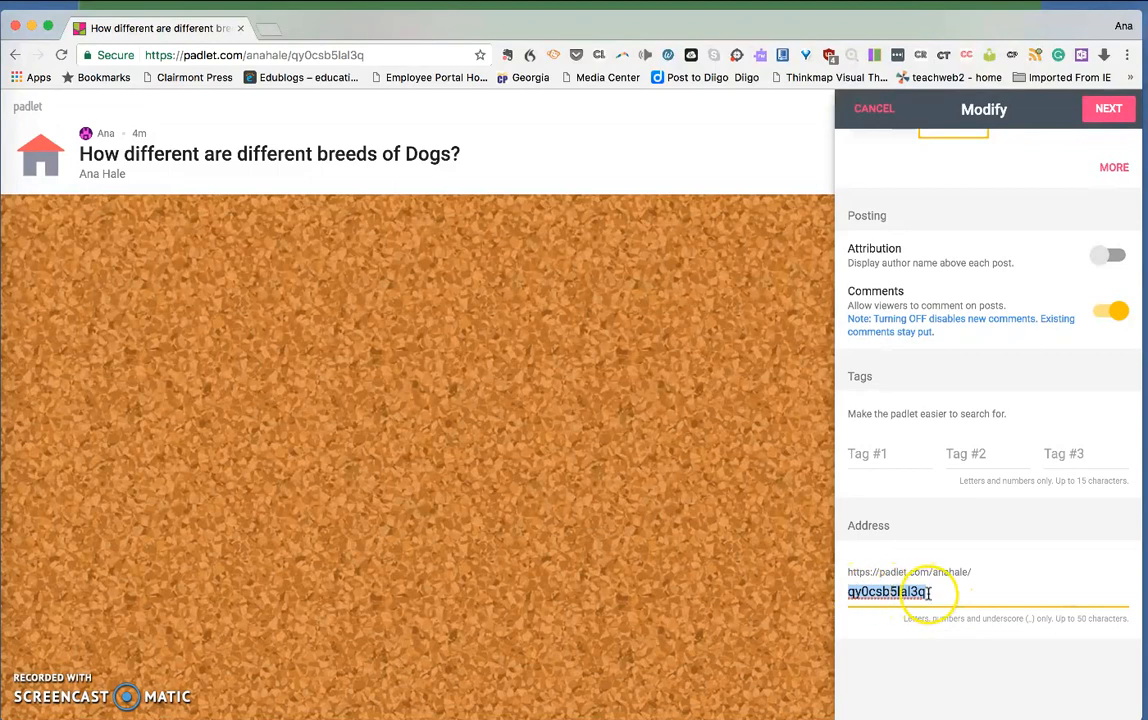
pyautogui.press('BackSpace')
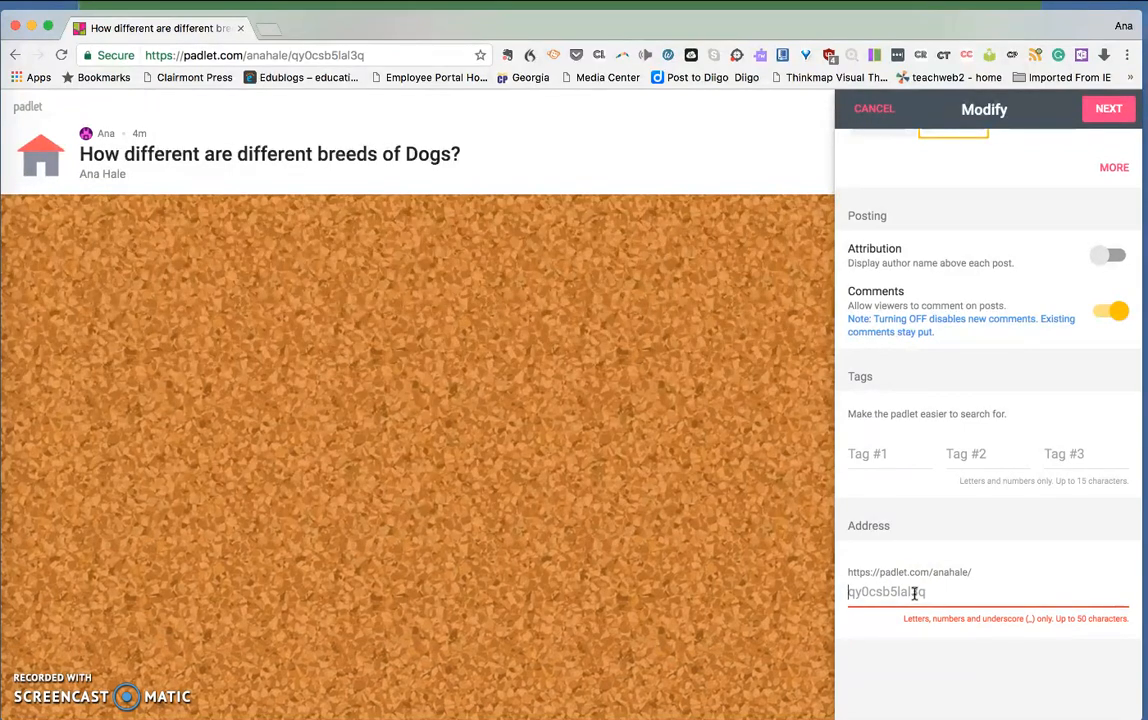
pyautogui.write('anah')
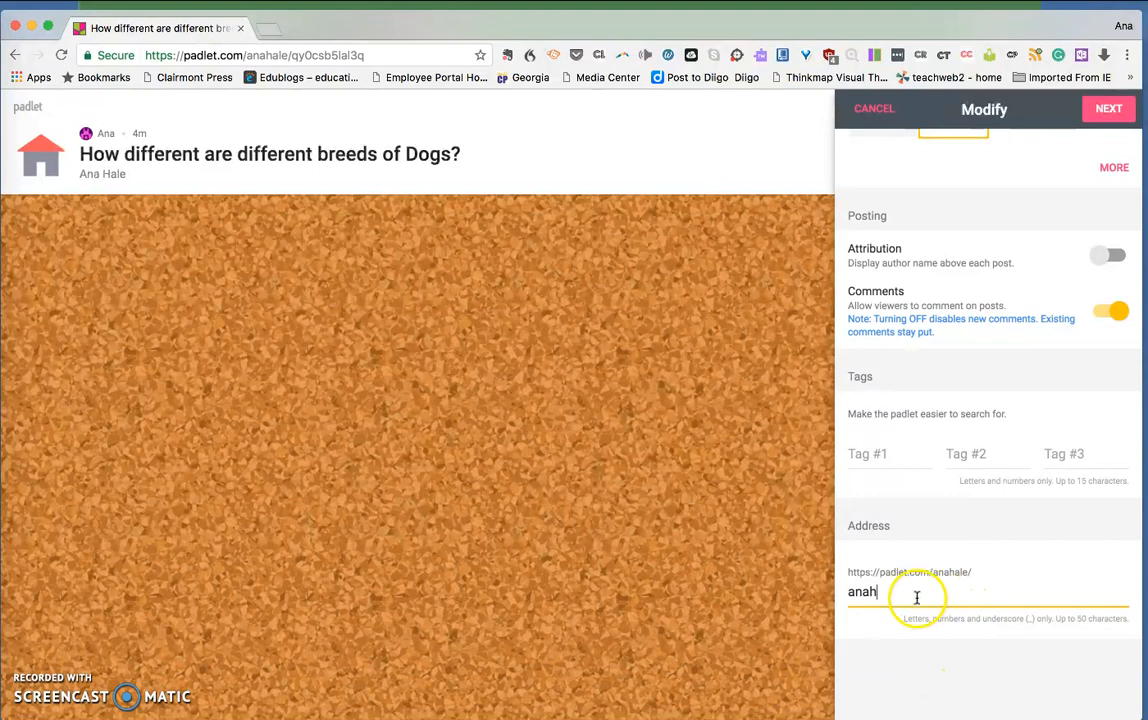
pyautogui.click(1116, 114)
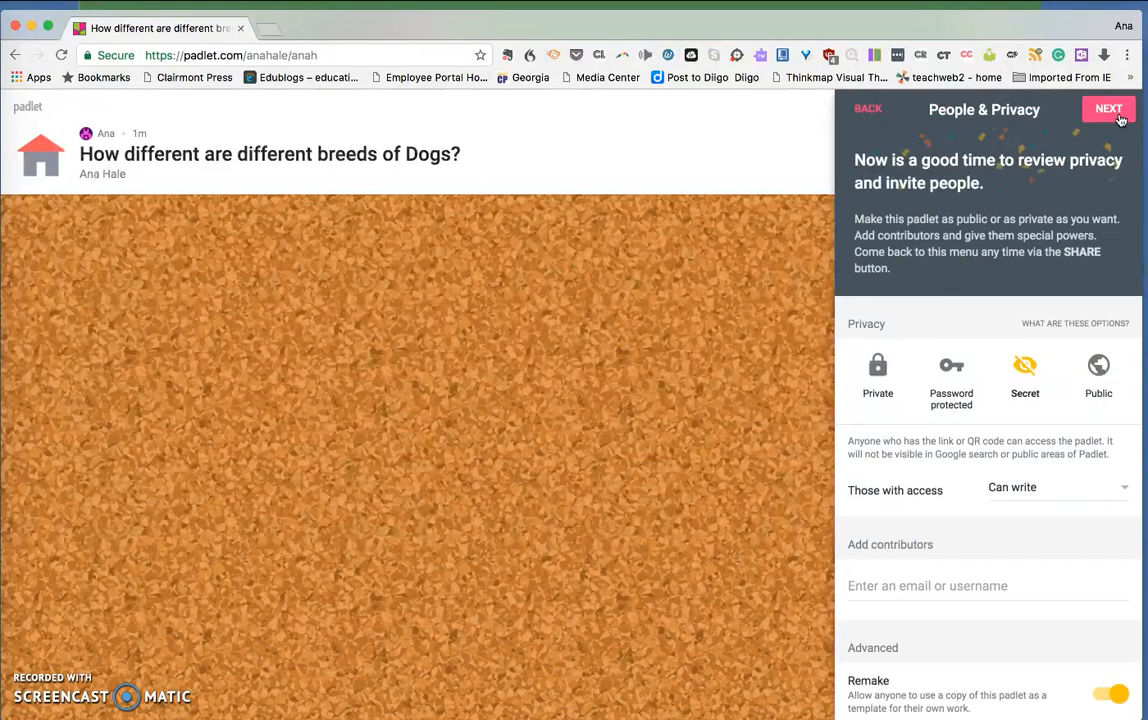
# - Compare the Private and Secret privacy options and set the padlet to Private
pyautogui.scroll(-2, 996, 273)
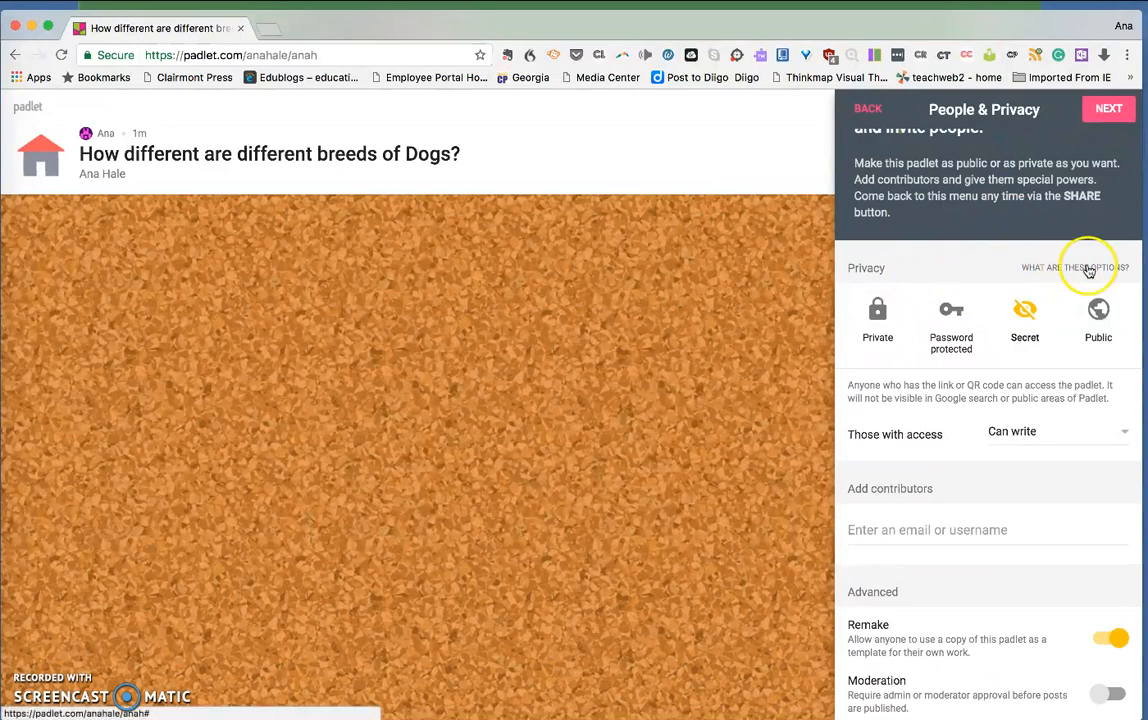
pyautogui.click(878, 314)
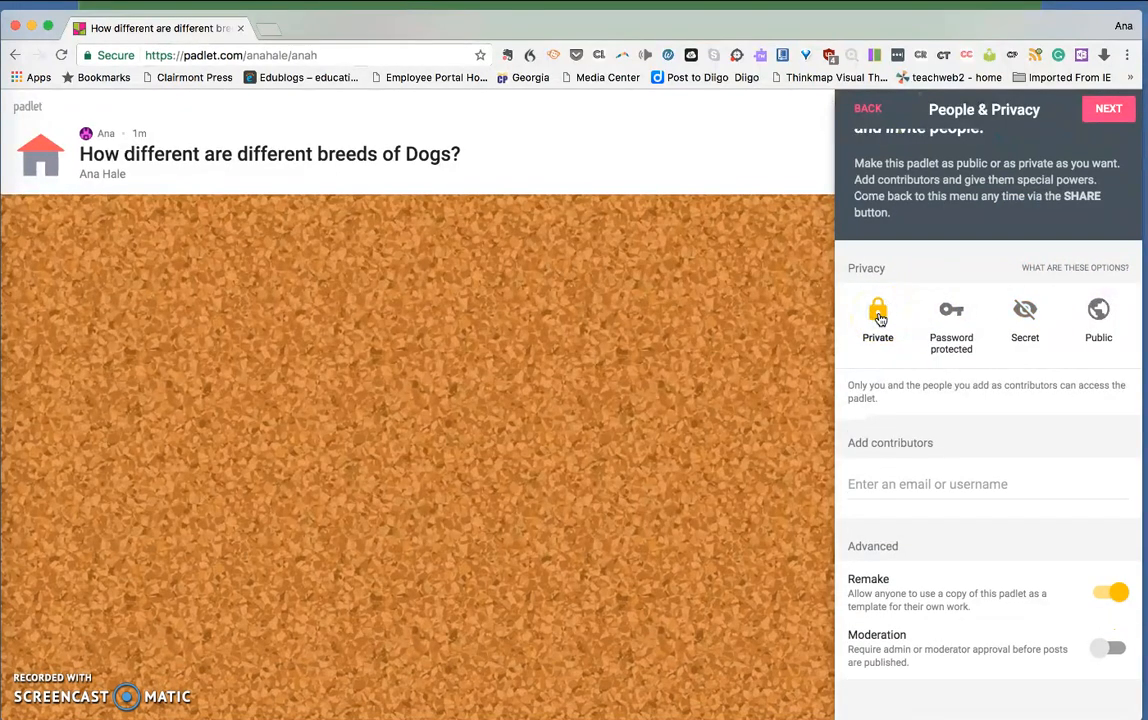
pyautogui.click(1027, 312)
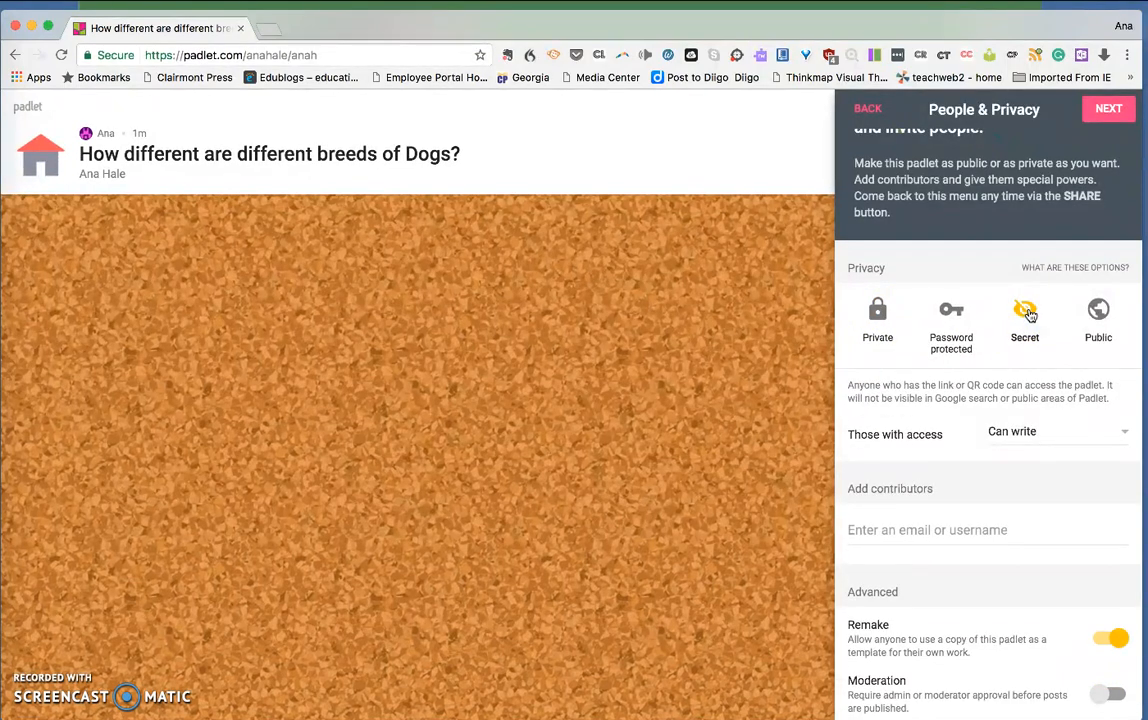
pyautogui.click(879, 315)
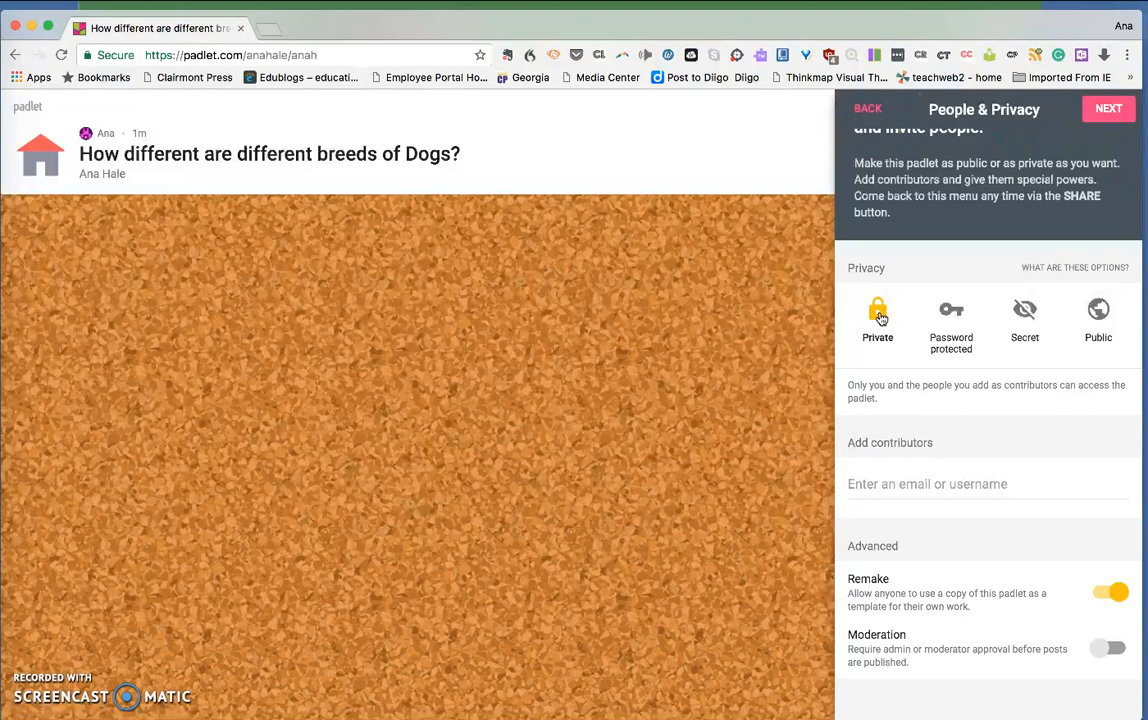
pyautogui.click(880, 317)
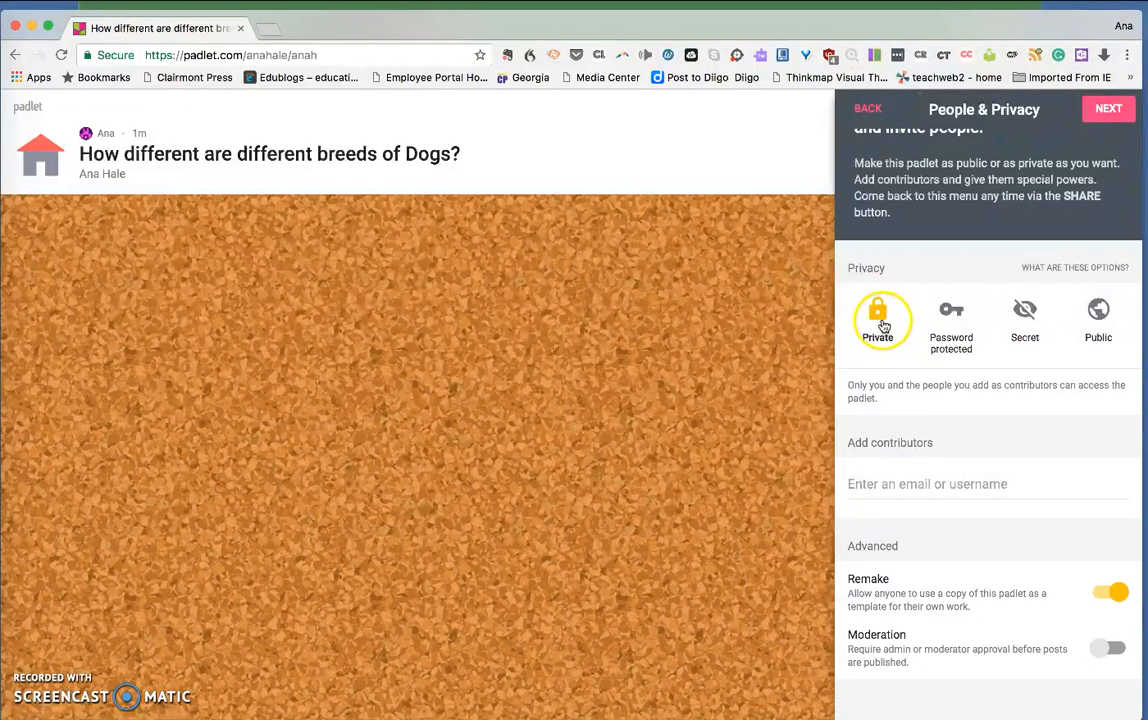
# - Finish the People & Privacy setup without adding contributors and start posting on the padlet
pyautogui.scroll(-2, 909, 378)
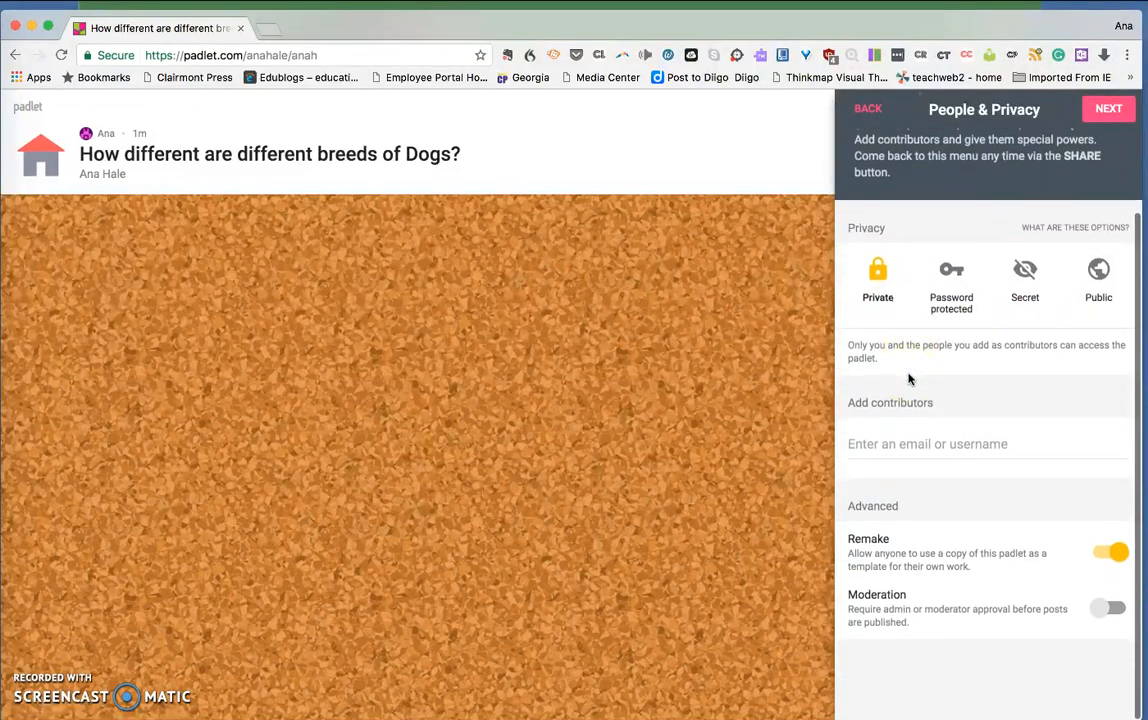
pyautogui.click(929, 402)
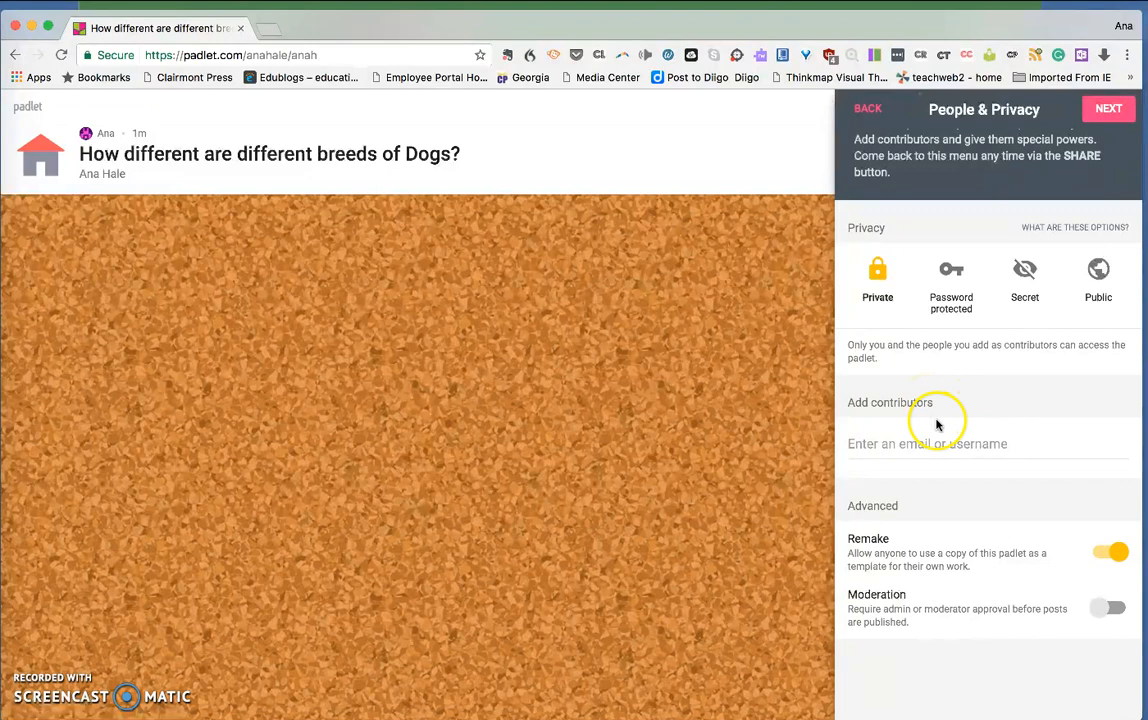
pyautogui.click(979, 443)
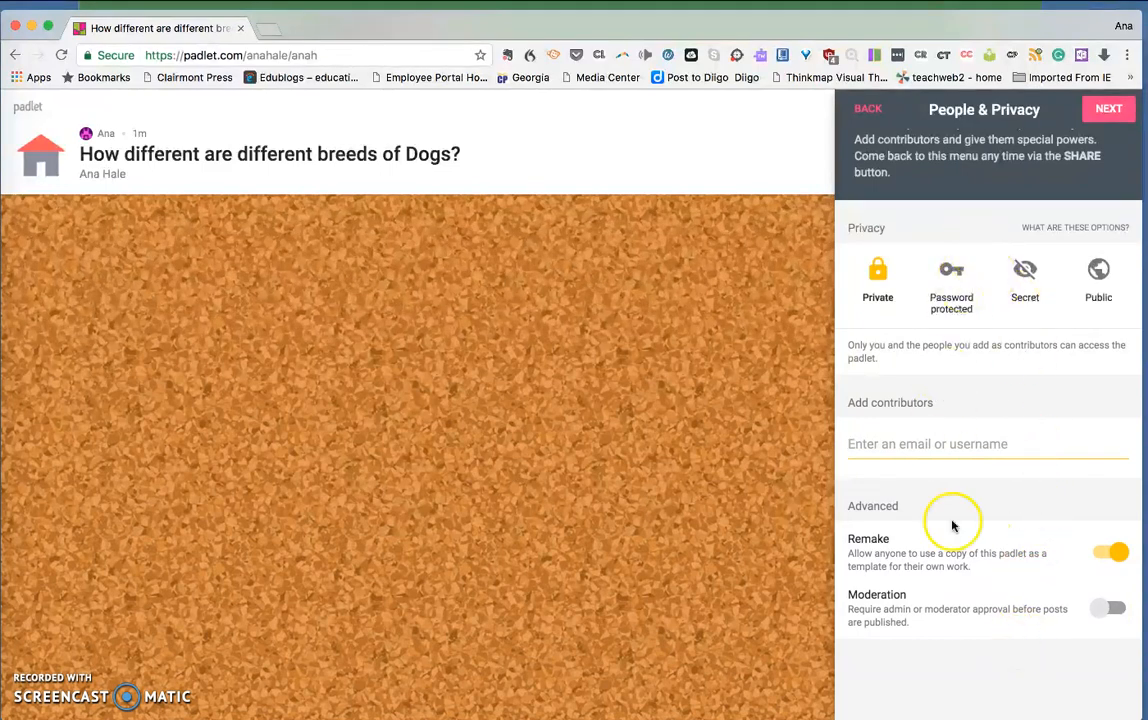
pyautogui.click(1110, 112)
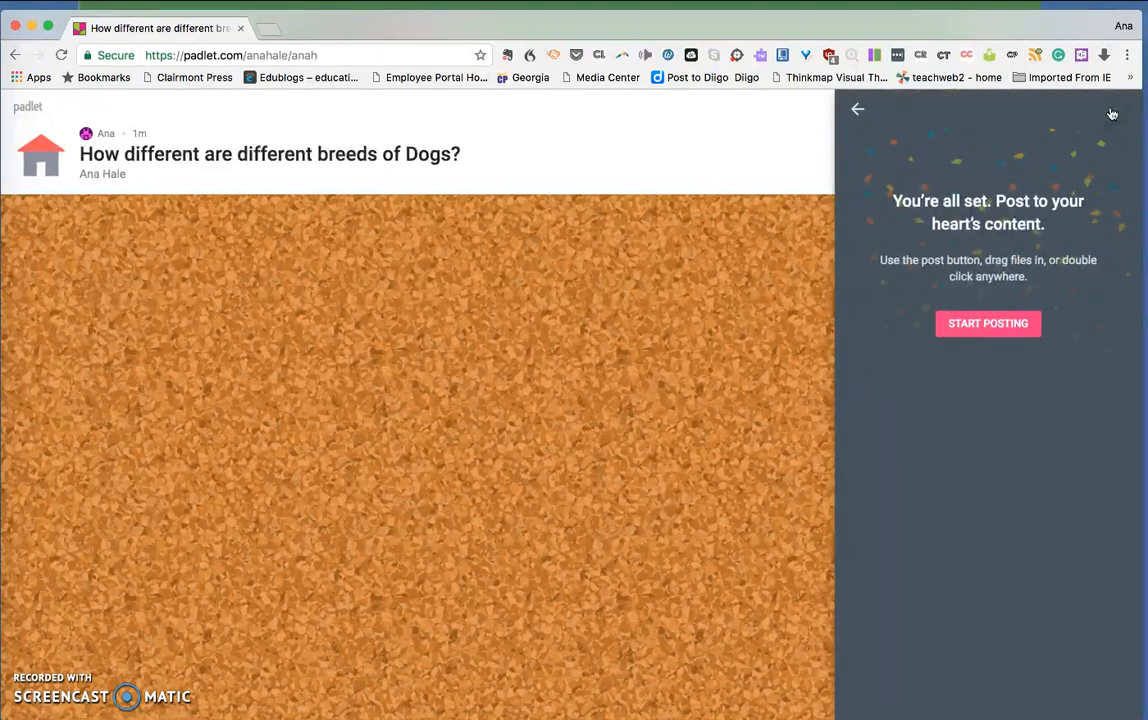
pyautogui.click(1010, 328)
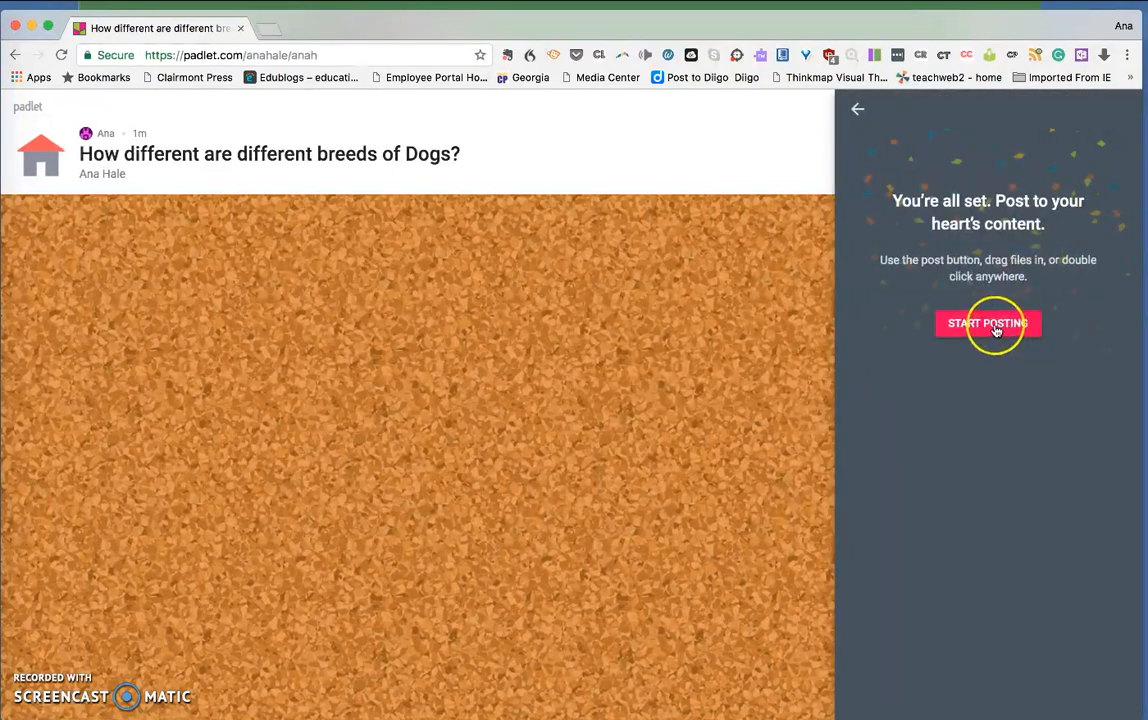
pyautogui.click(976, 328)
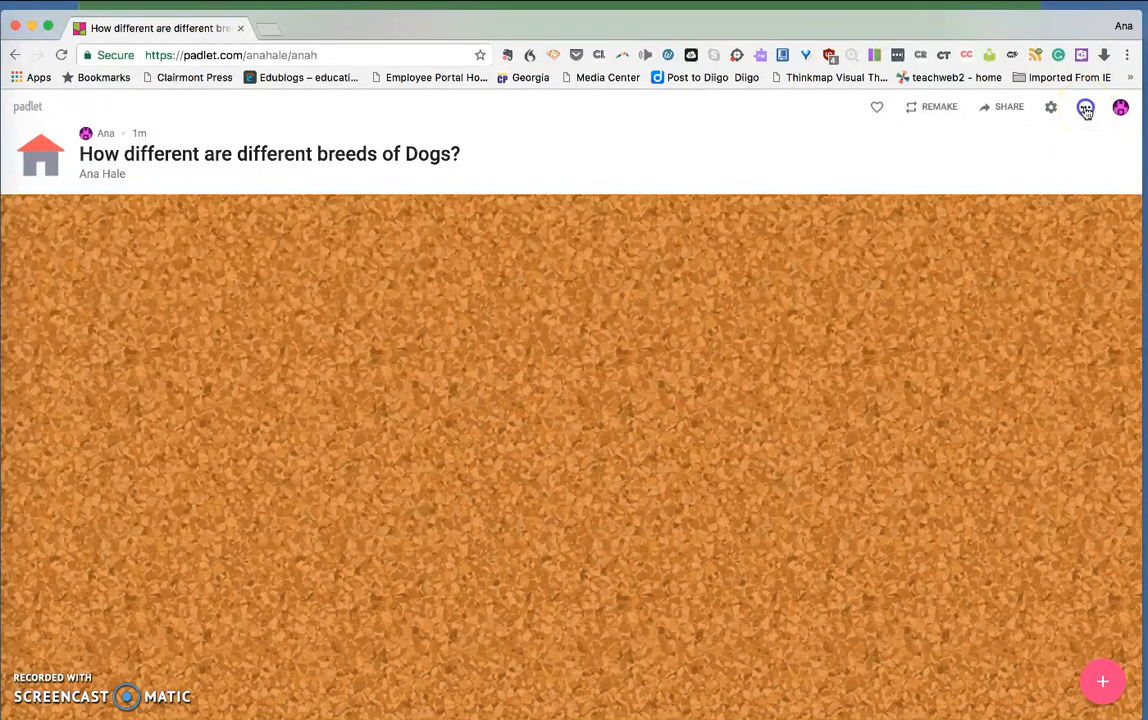
# - Look over the padlet's available actions and reopen its Modify settings
pyautogui.click(1085, 108)
pyautogui.click(874, 151)
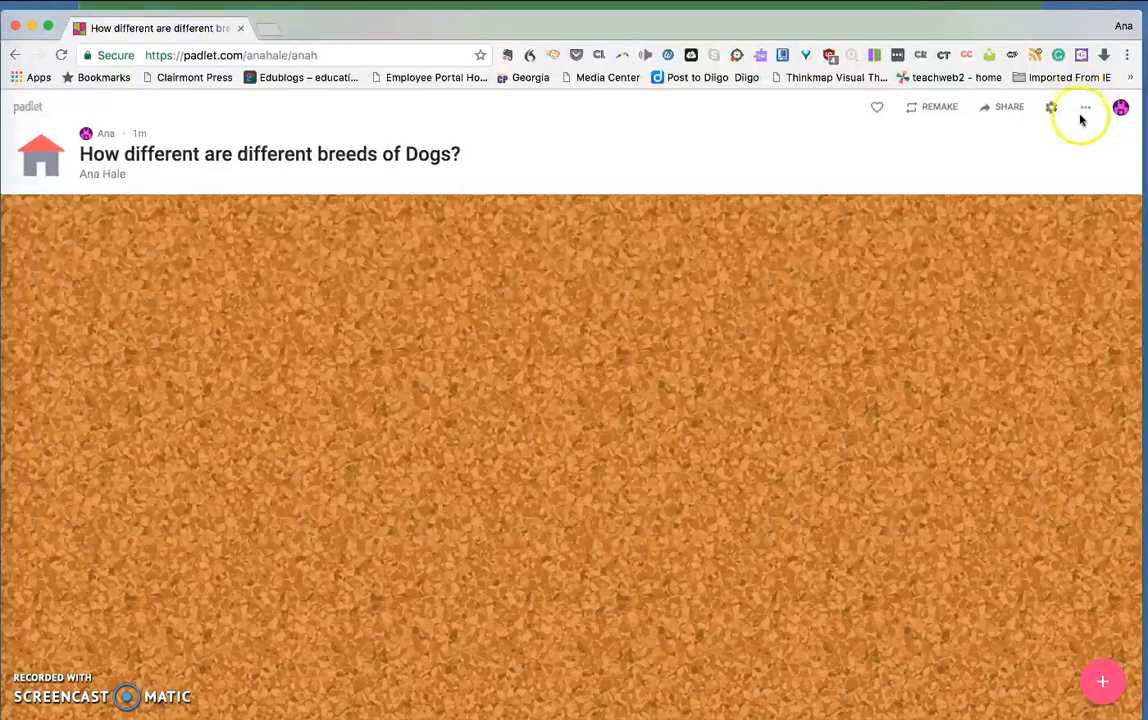
pyautogui.click(1087, 110)
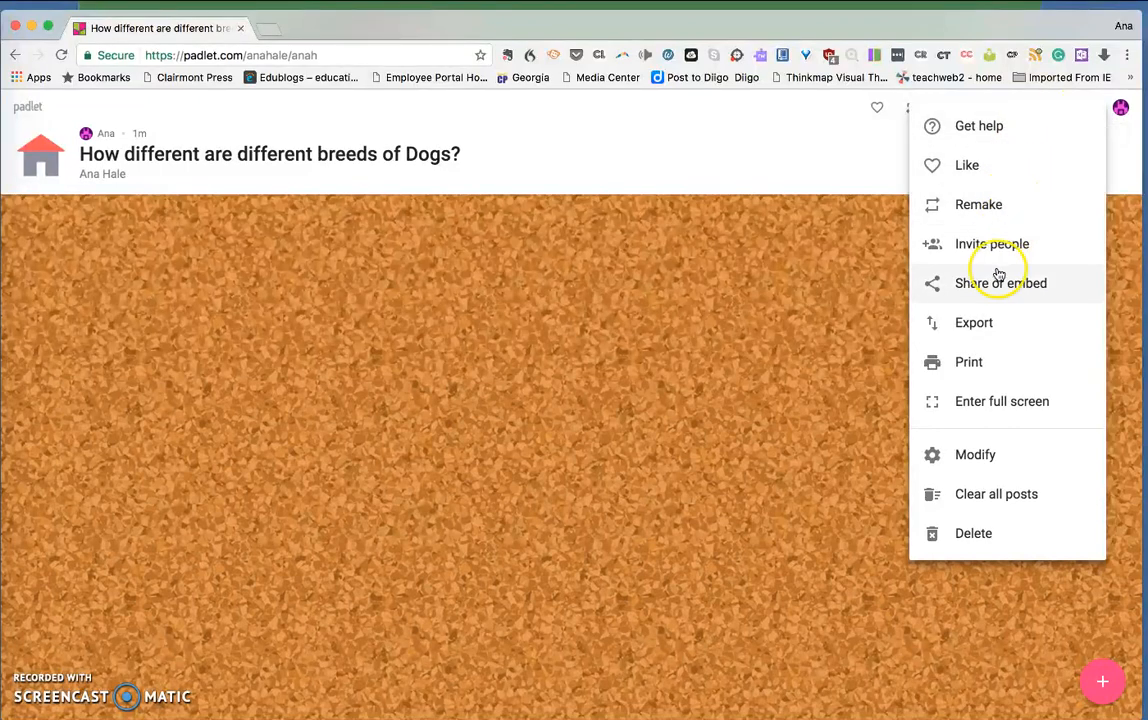
pyautogui.click(984, 455)
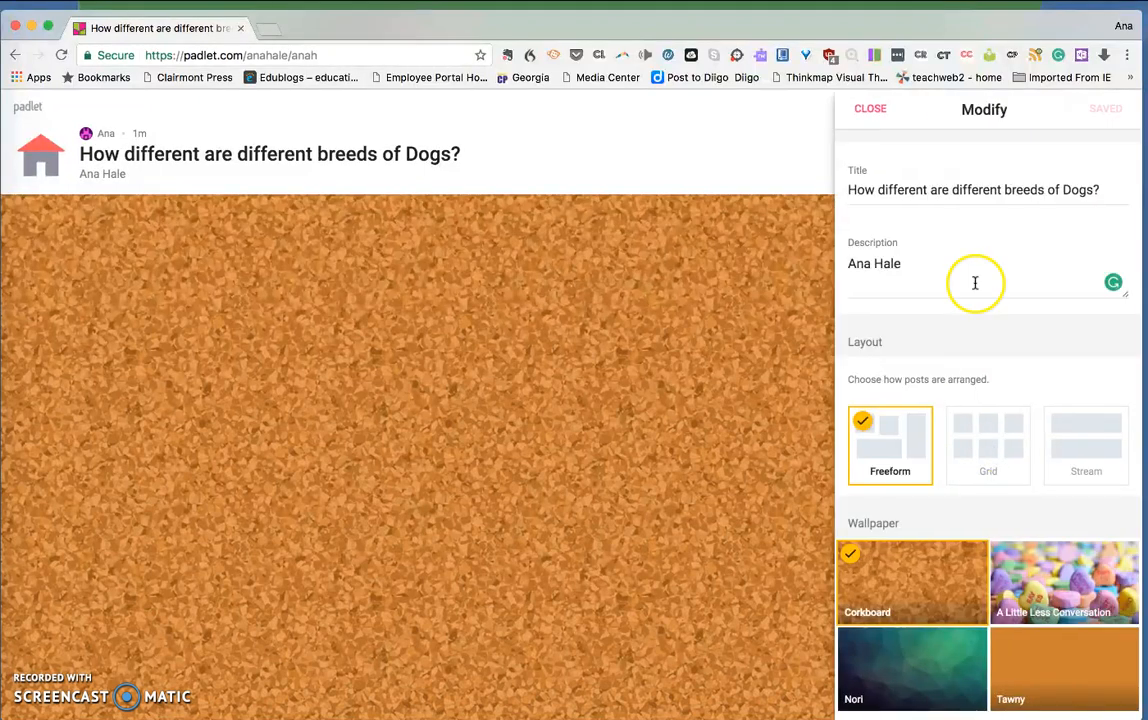
# - Review the padlet's settings and change its wallpaper to Tawny
pyautogui.scroll(-10, 975, 283)
pyautogui.scroll(-9, 975, 281)
pyautogui.scroll(15, 975, 281)
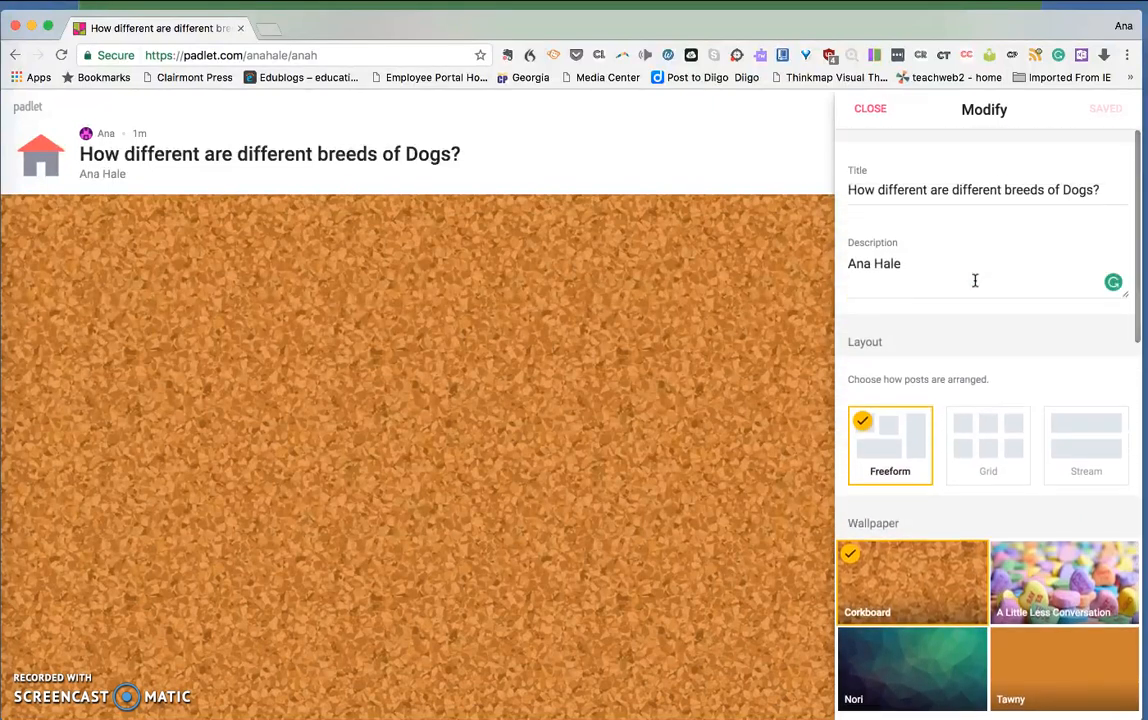
pyautogui.scroll(-2, 970, 484)
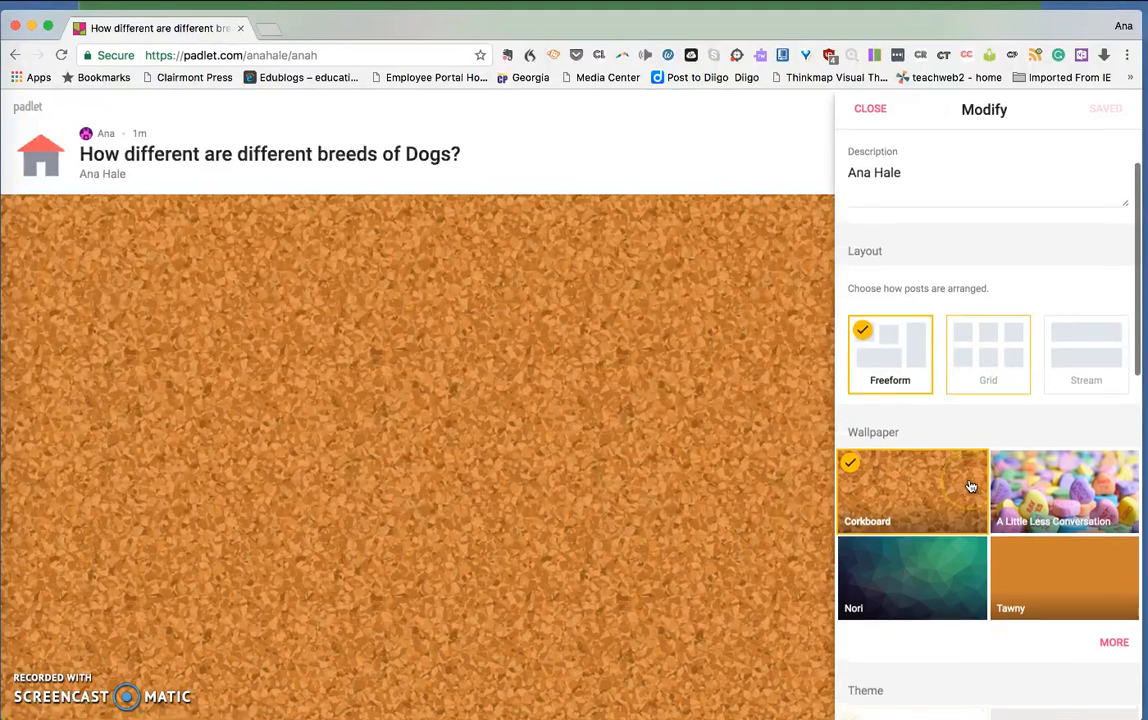
pyautogui.scroll(-1, 970, 486)
pyautogui.click(1045, 500)
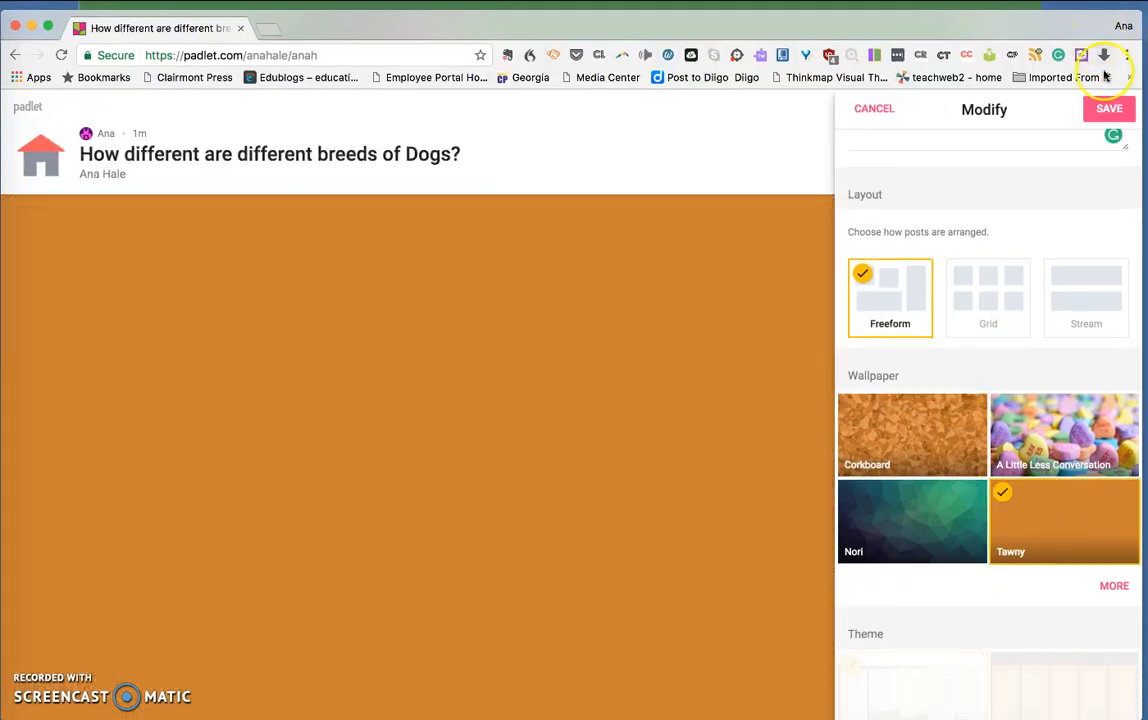
# - Change the padlet's wallpaper to Corkboard, save it and leave the Modify settings
pyautogui.click(1108, 112)
pyautogui.click(935, 430)
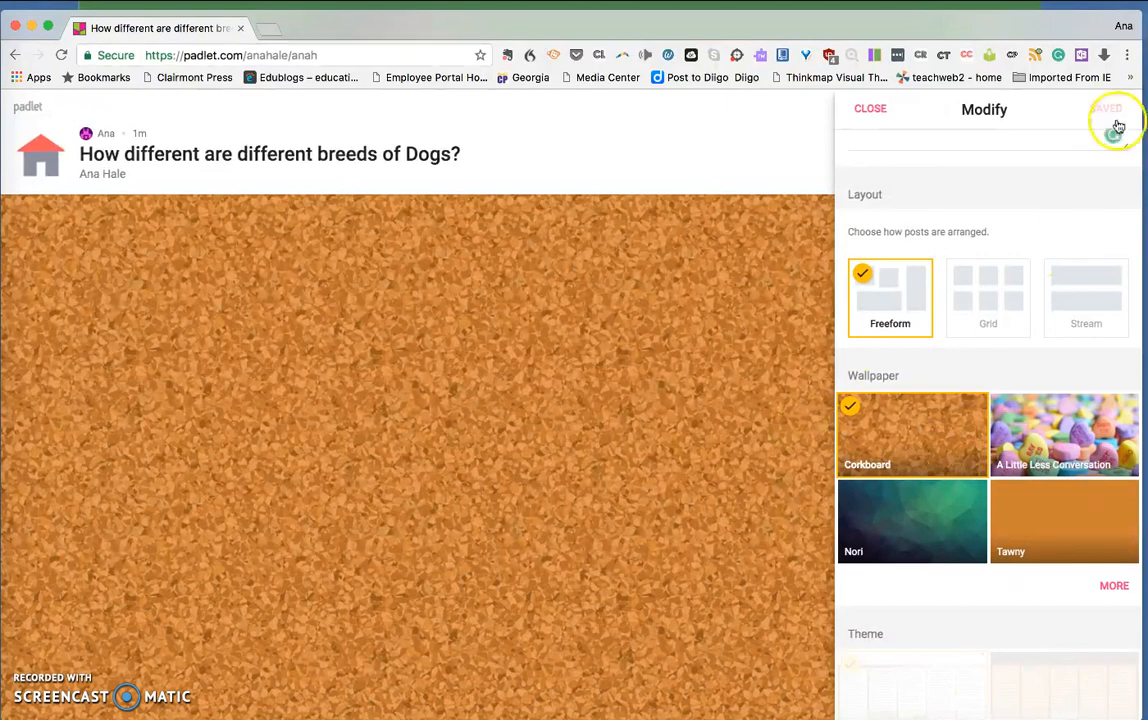
pyautogui.click(757, 347)
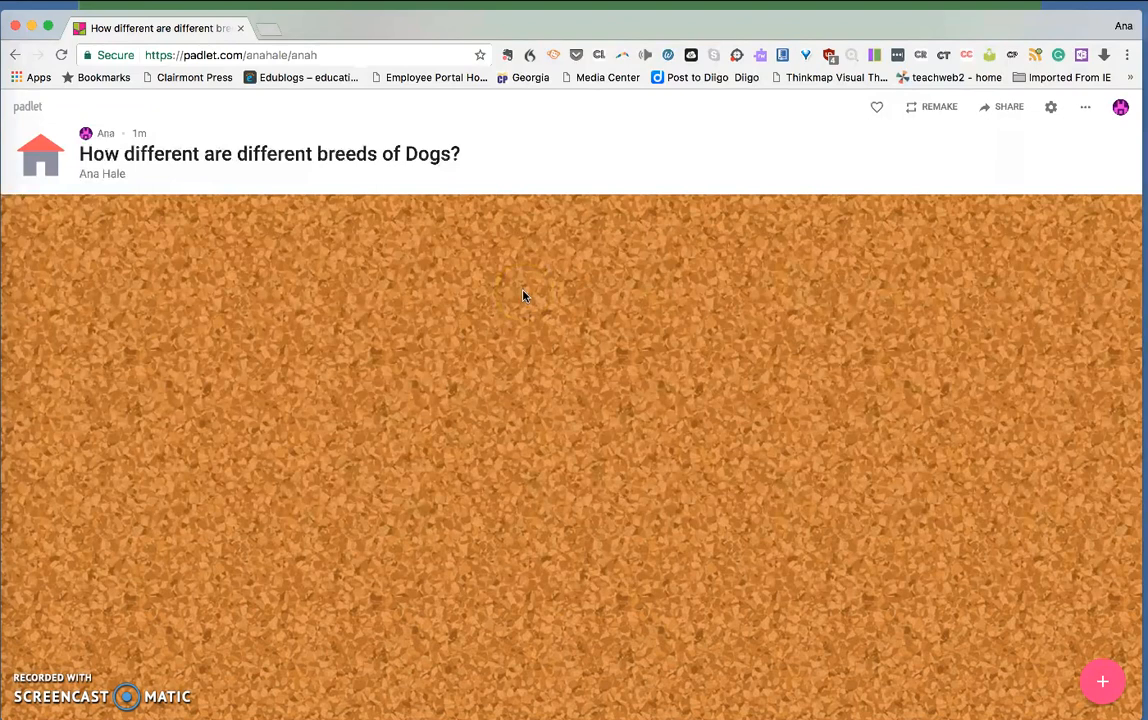
# - Add a post titled "Example of Dogs" and open its attachment options
pyautogui.click(1100, 682)
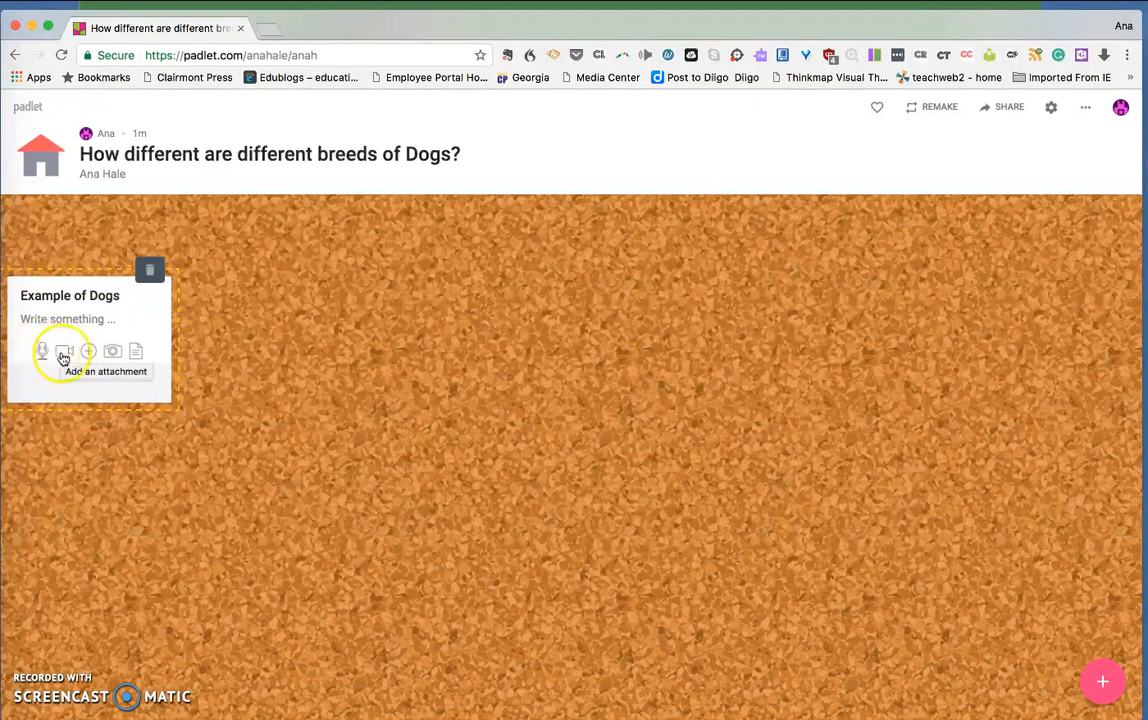
pyautogui.click(66, 354)
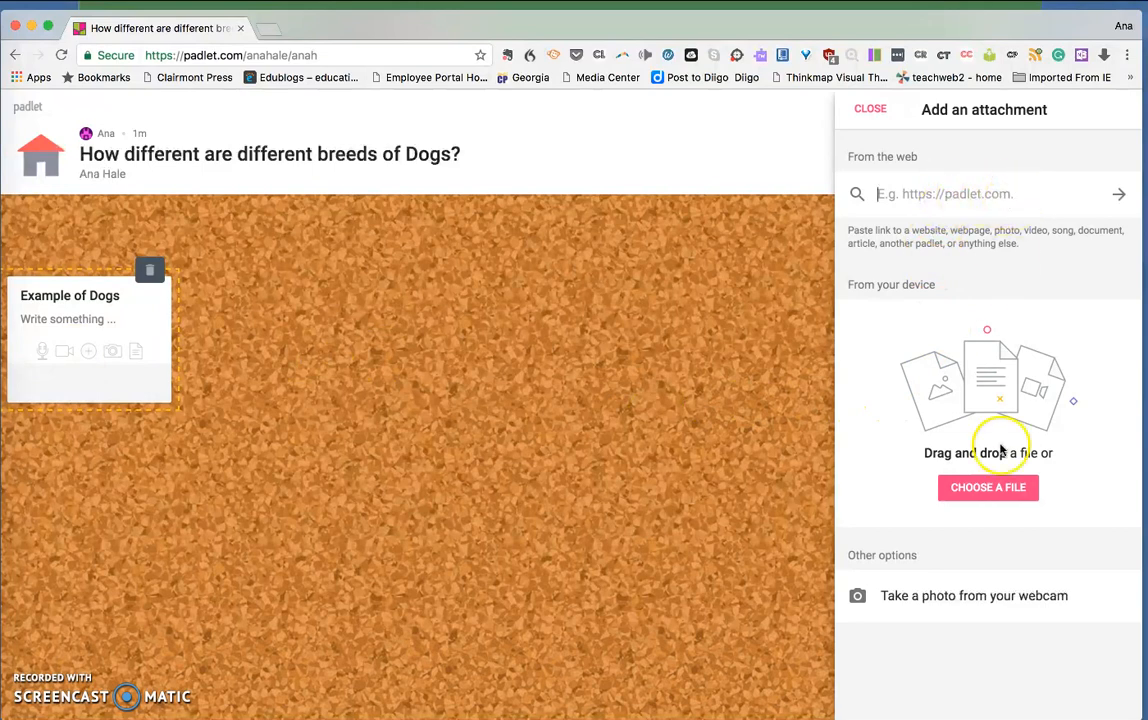
pyautogui.click(973, 199)
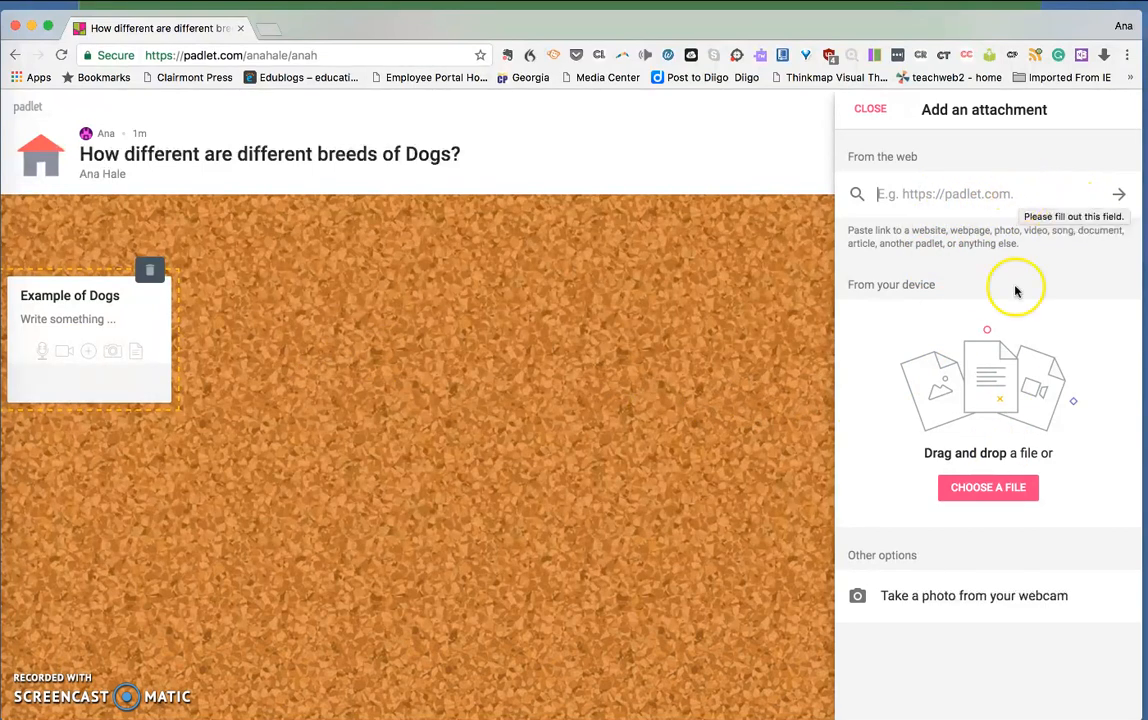
# - Attach the selfie with the painted horse from the Pictures folder to the "Example of Dogs" post
pyautogui.click(978, 490)
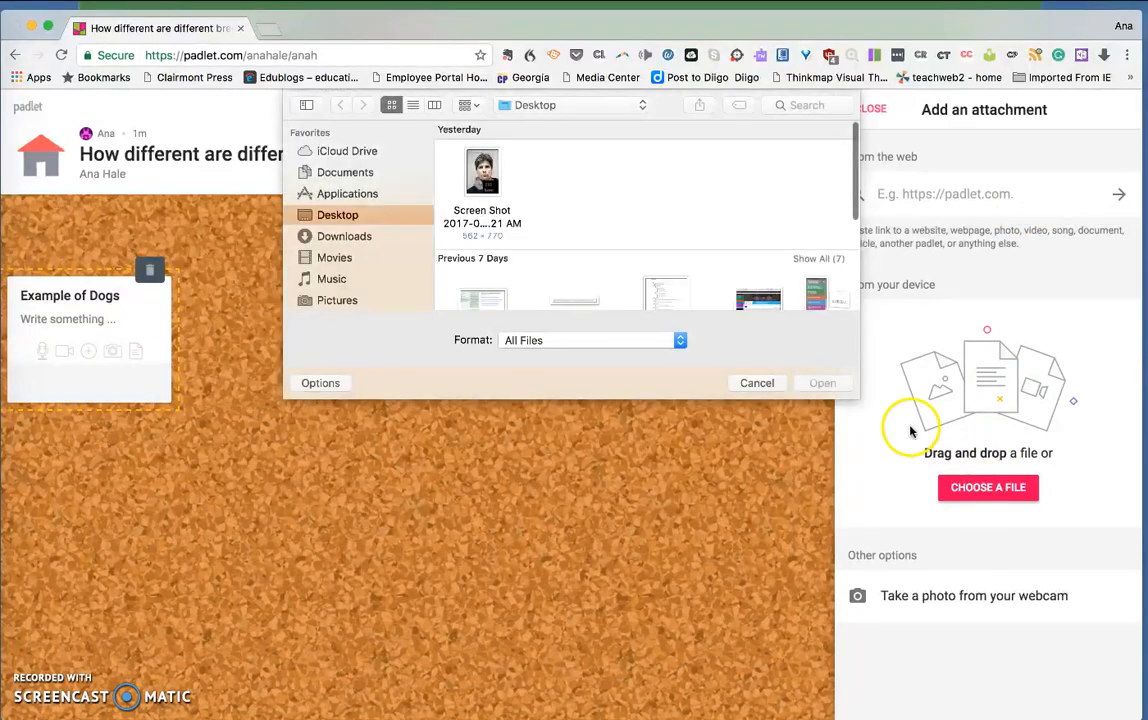
pyautogui.scroll(-5, 607, 215)
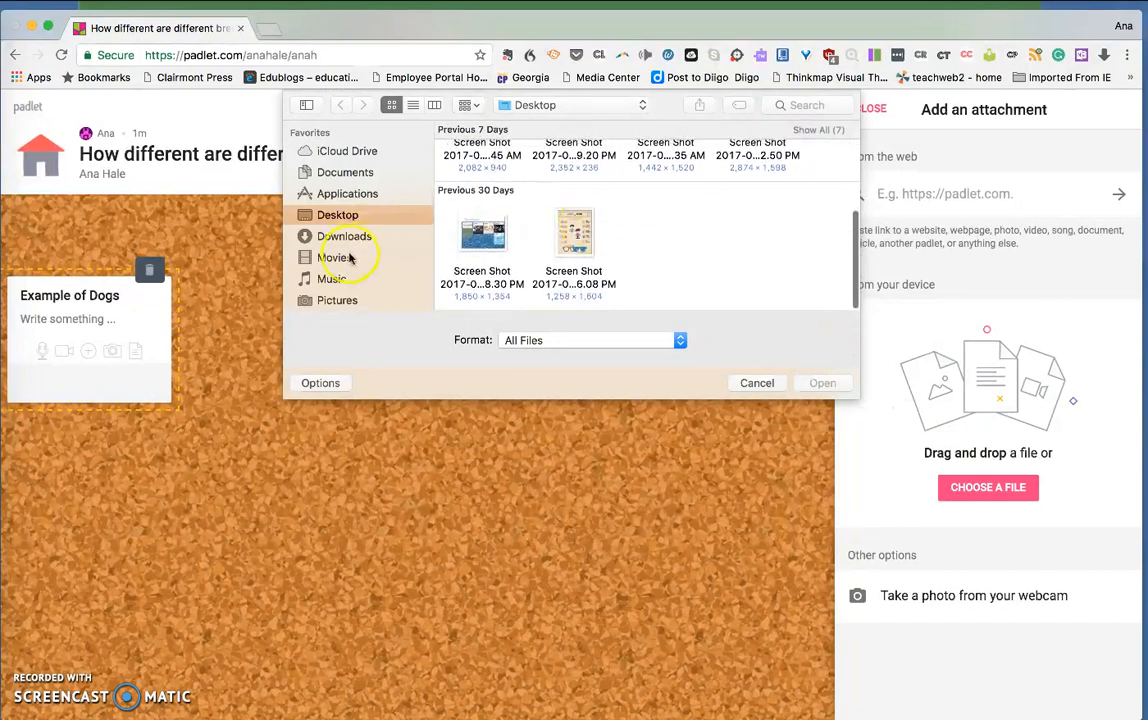
pyautogui.click(337, 300)
pyautogui.scroll(-5, 602, 254)
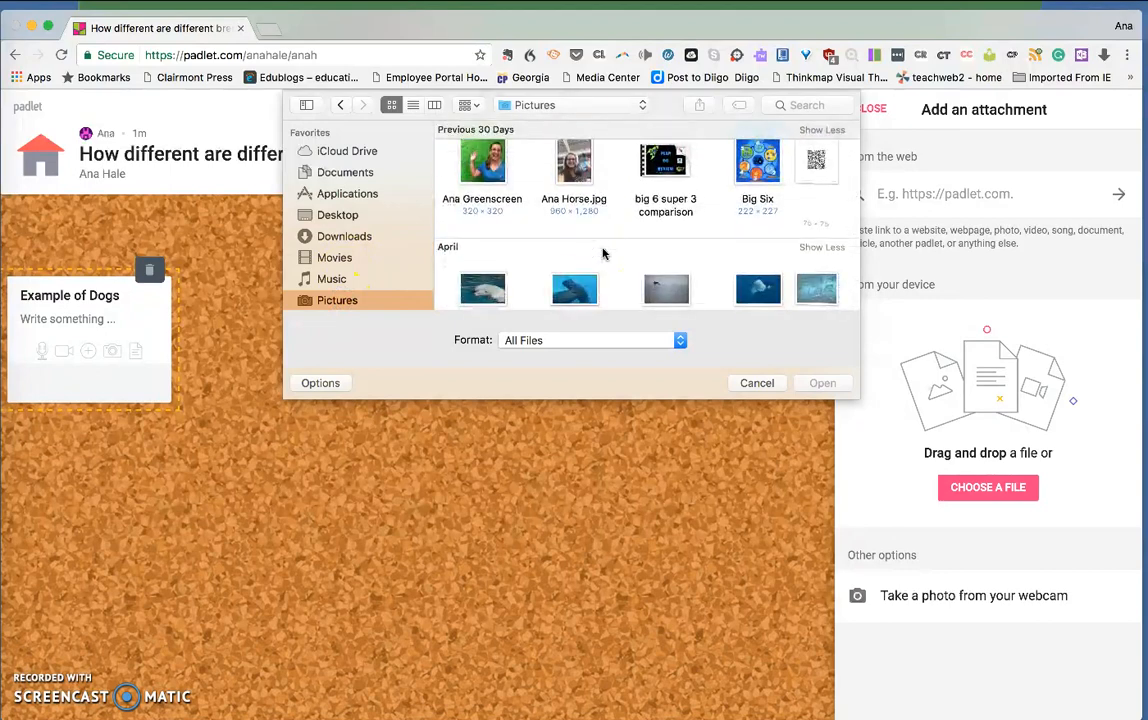
pyautogui.scroll(-5, 602, 254)
pyautogui.scroll(3, 602, 254)
pyautogui.scroll(3, 602, 254)
pyautogui.click(477, 155)
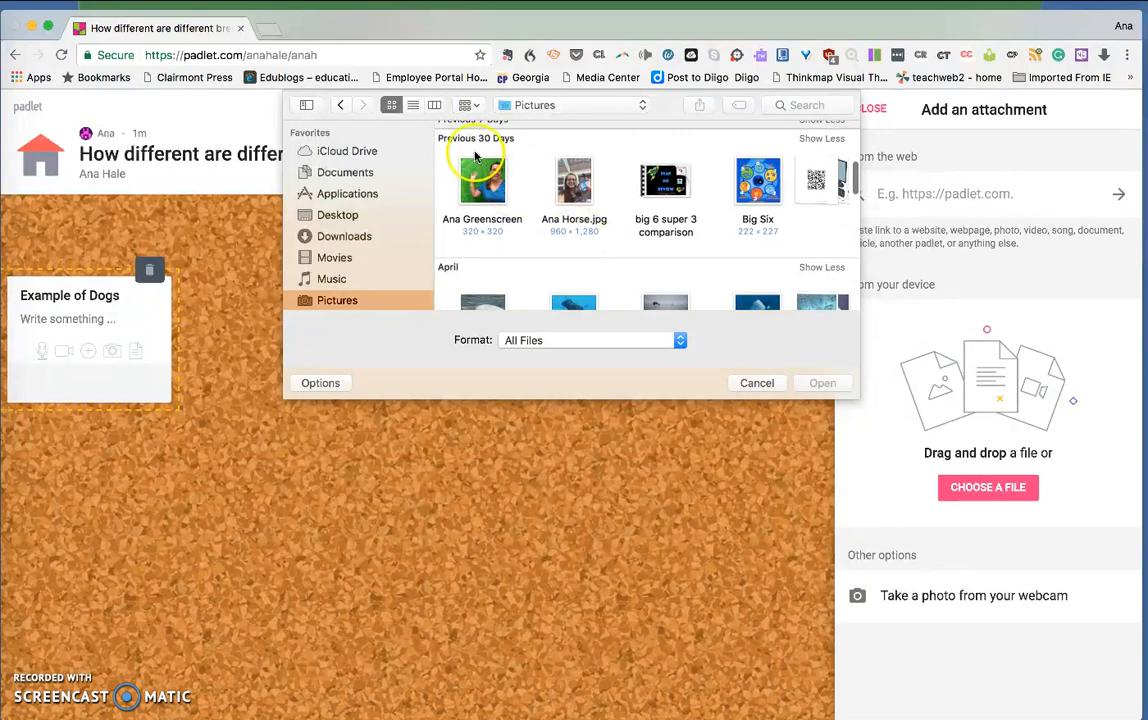
pyautogui.doubleClick(582, 165)
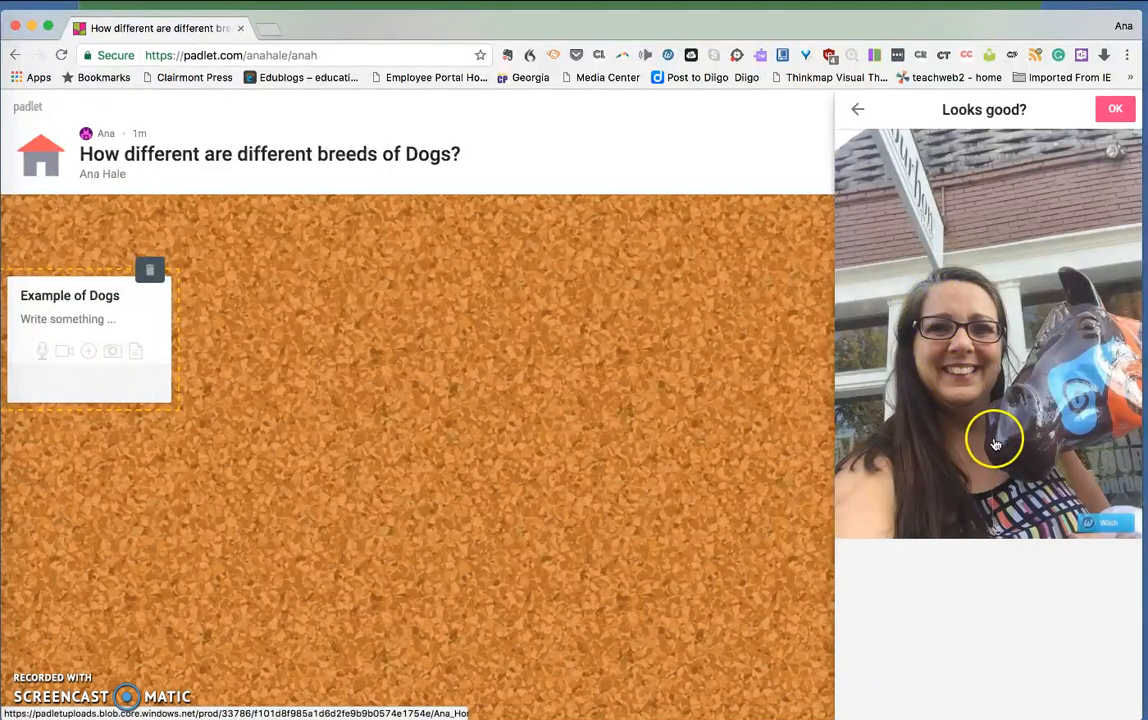
pyautogui.click(1115, 108)
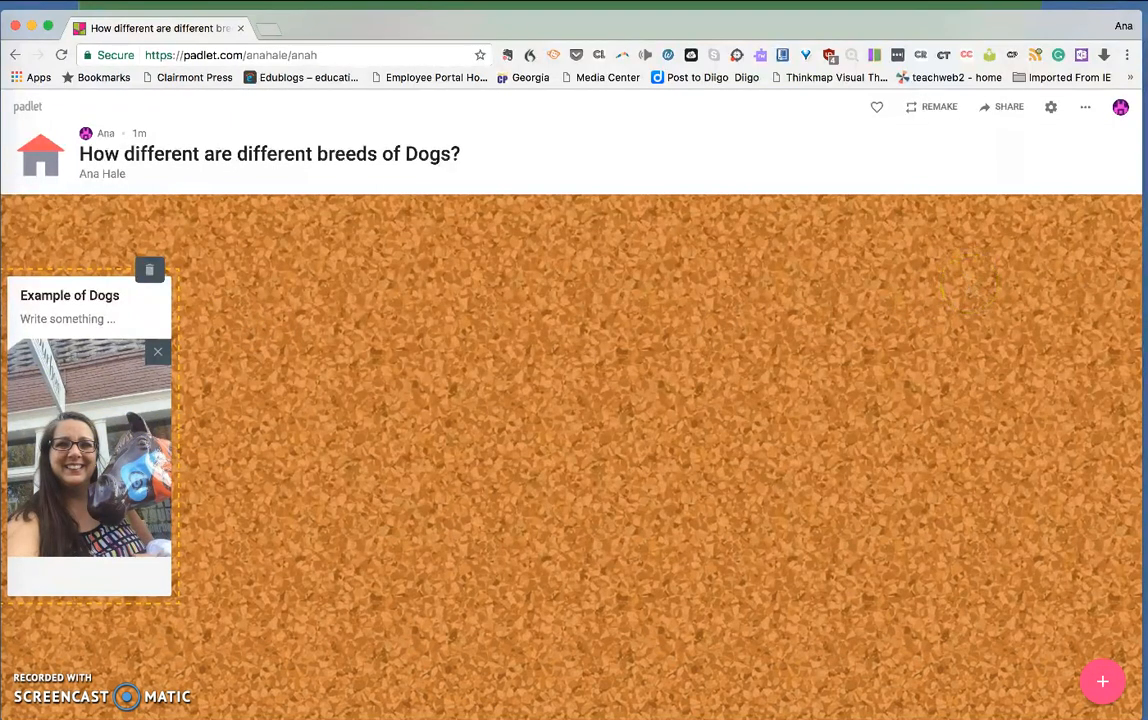
# - Add a second post and move it into the open space beside the "Example of Dogs" post
pyautogui.click(1102, 682)
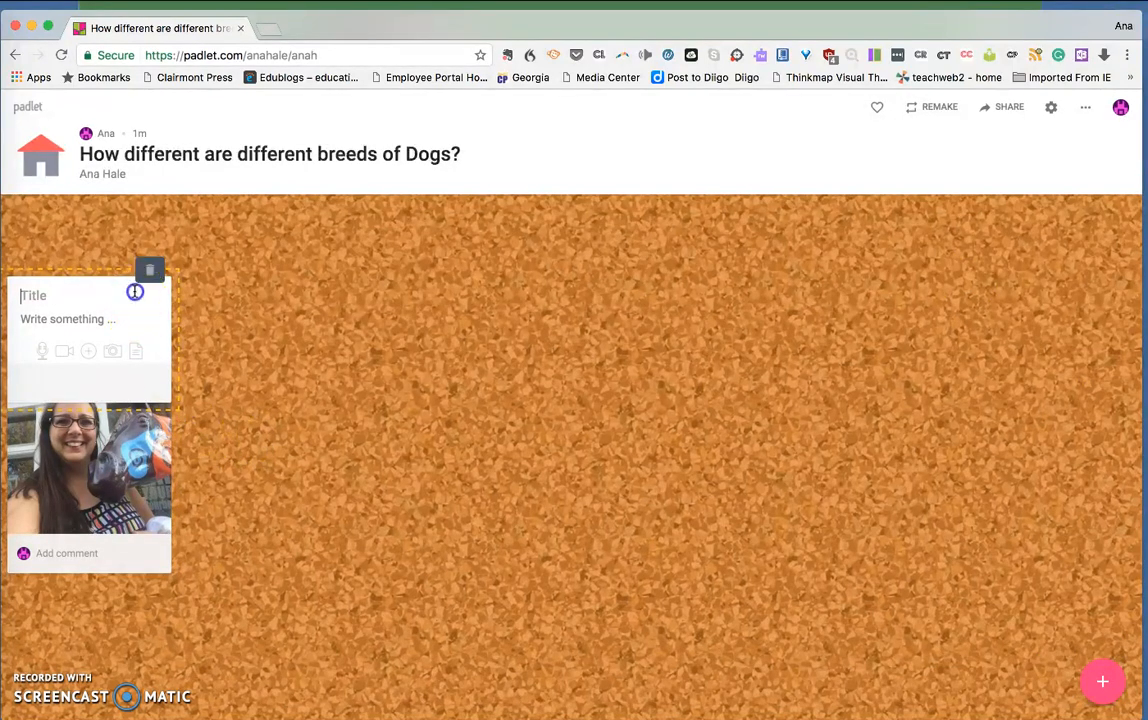
pyautogui.moveTo(119, 279); pyautogui.dragTo(379, 284)
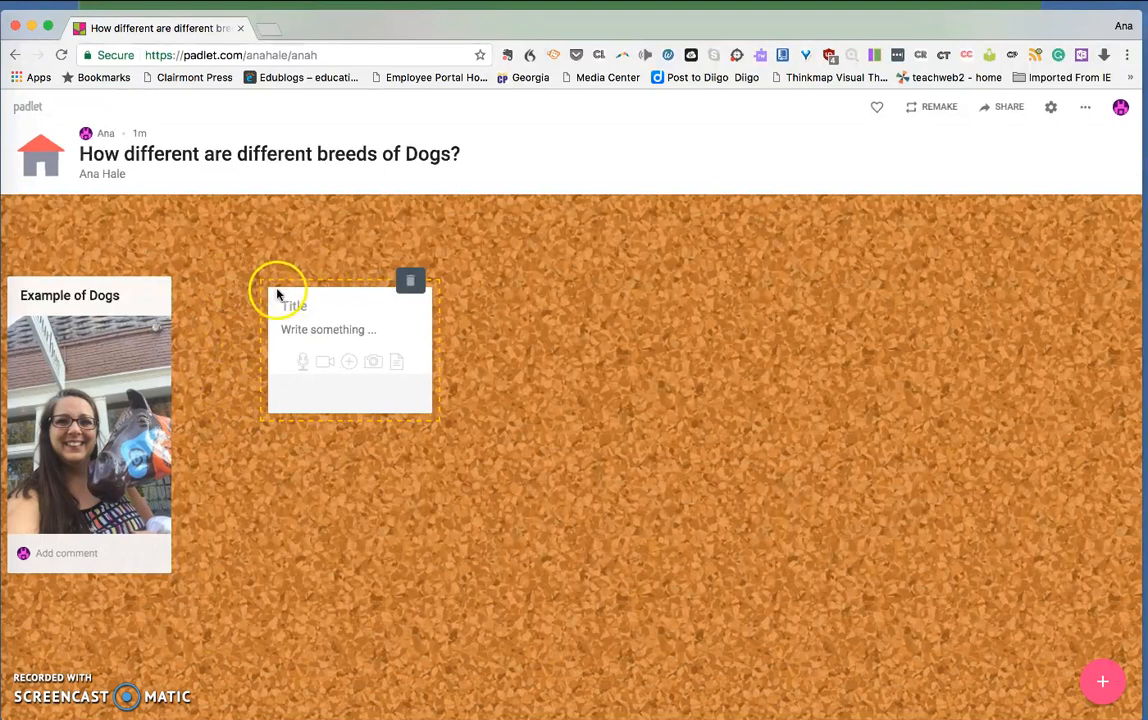
pyautogui.moveTo(295, 284); pyautogui.dragTo(366, 312)
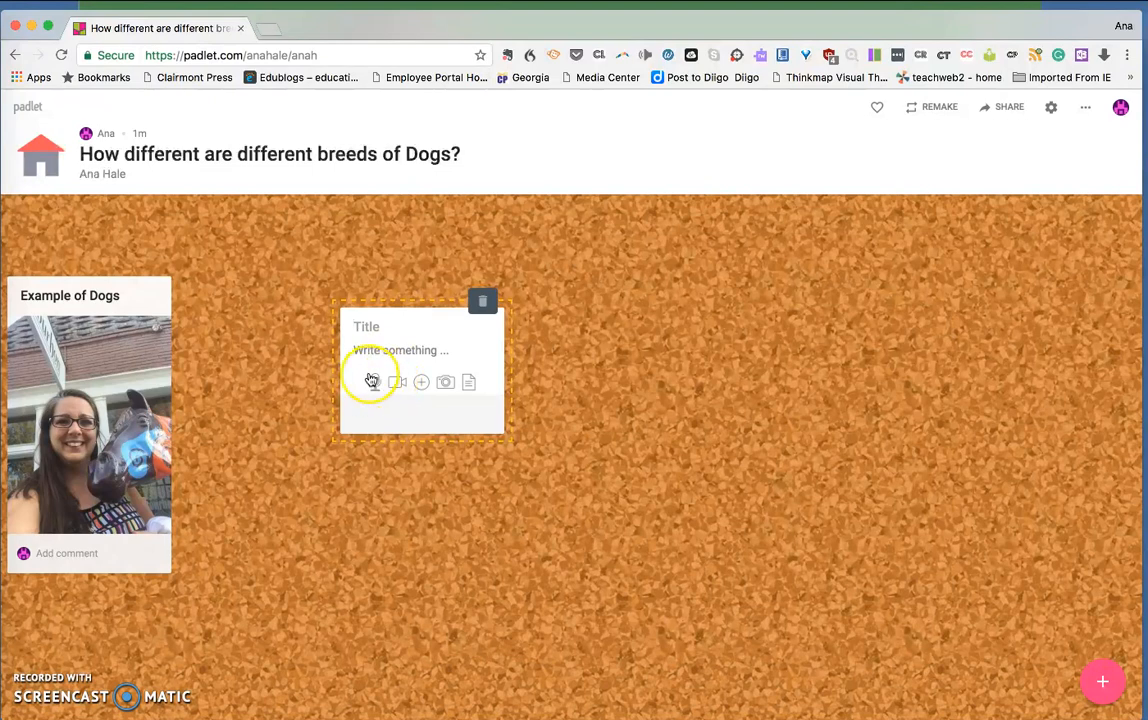
# - Start attaching a file from the computer to the new post and browse to the Pictures folder
pyautogui.click(423, 383)
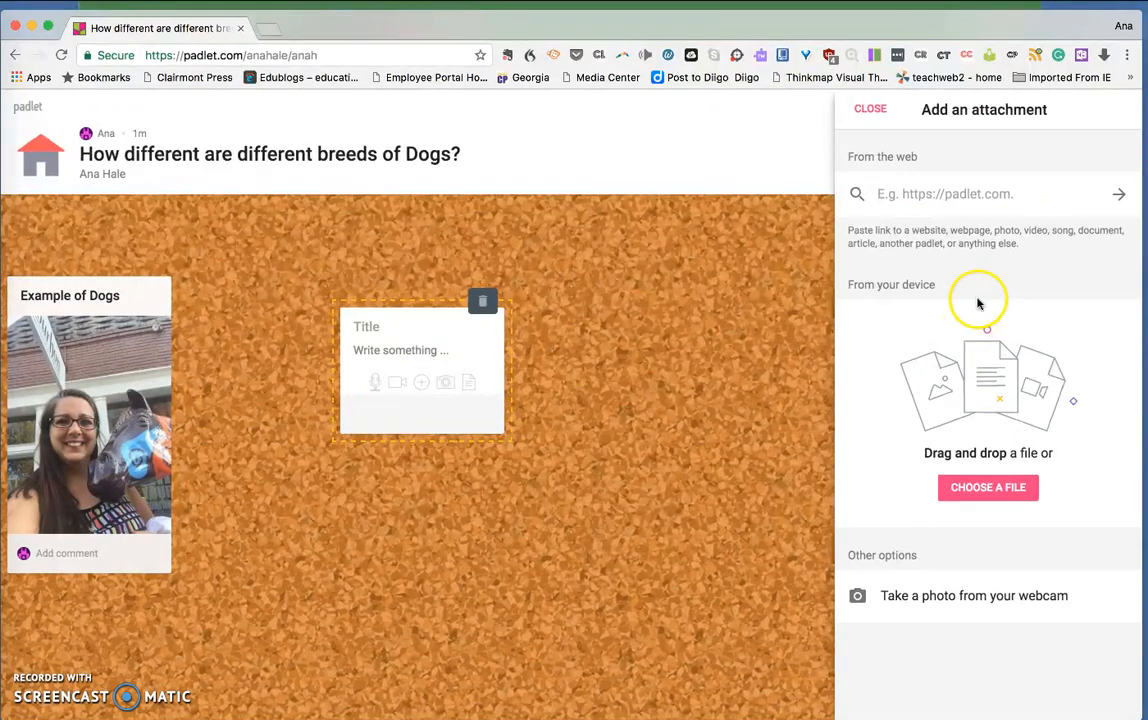
pyautogui.click(984, 490)
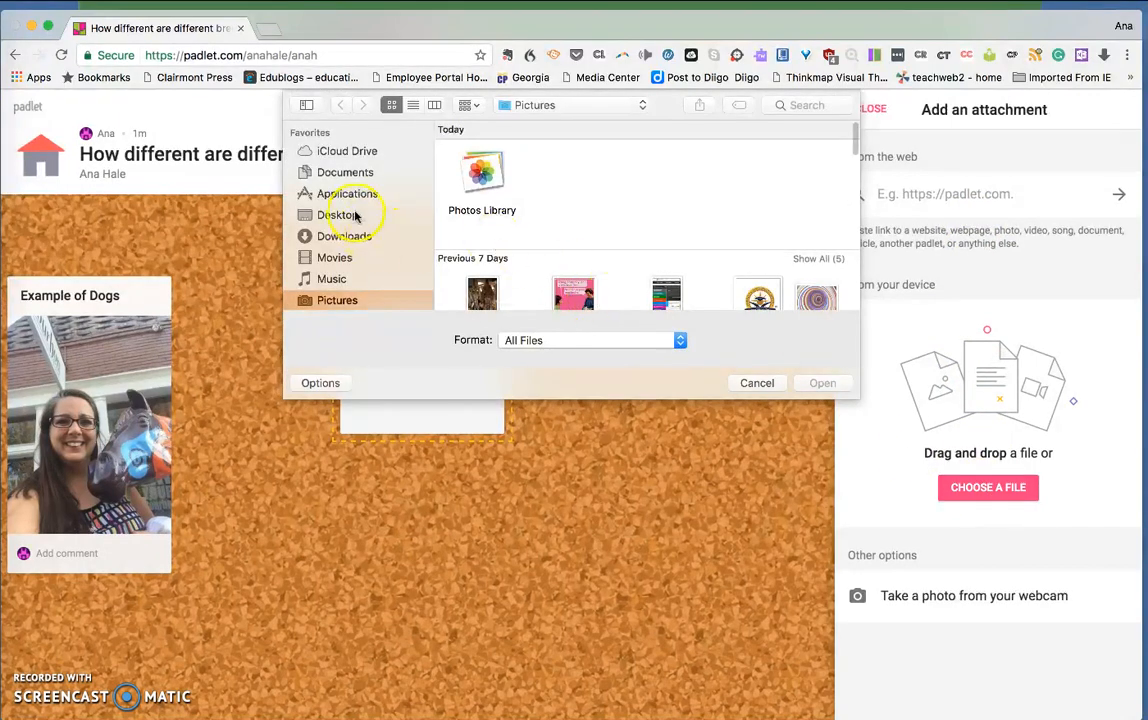
pyautogui.click(340, 215)
pyautogui.click(348, 172)
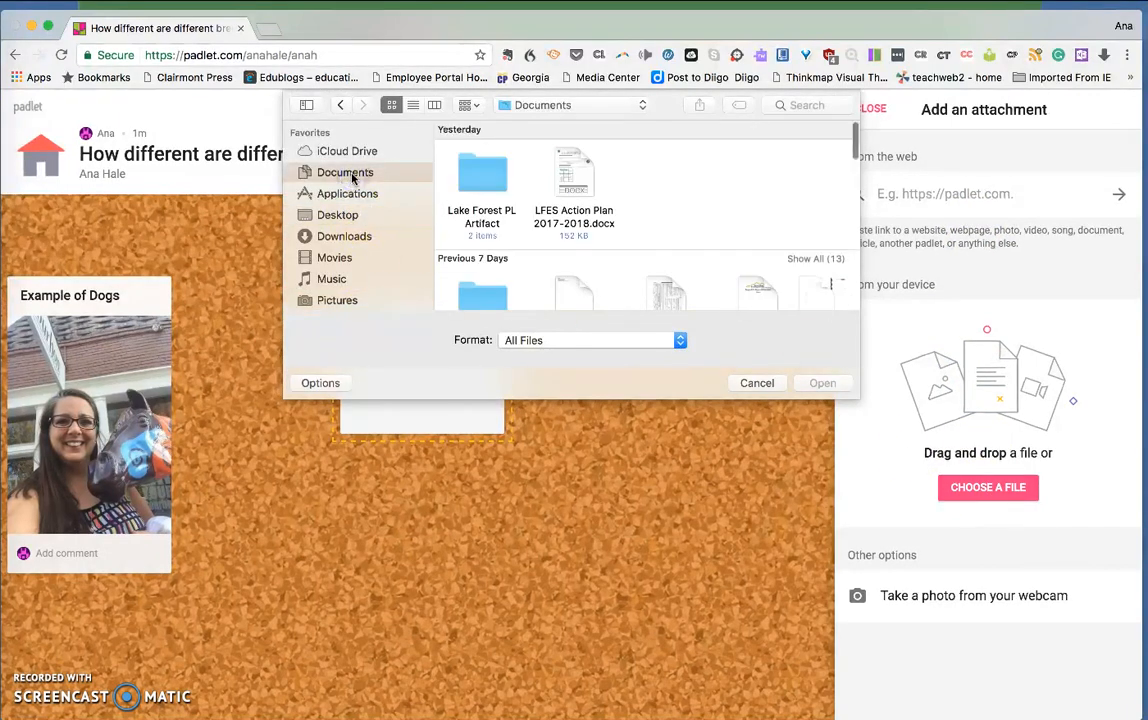
pyautogui.click(341, 240)
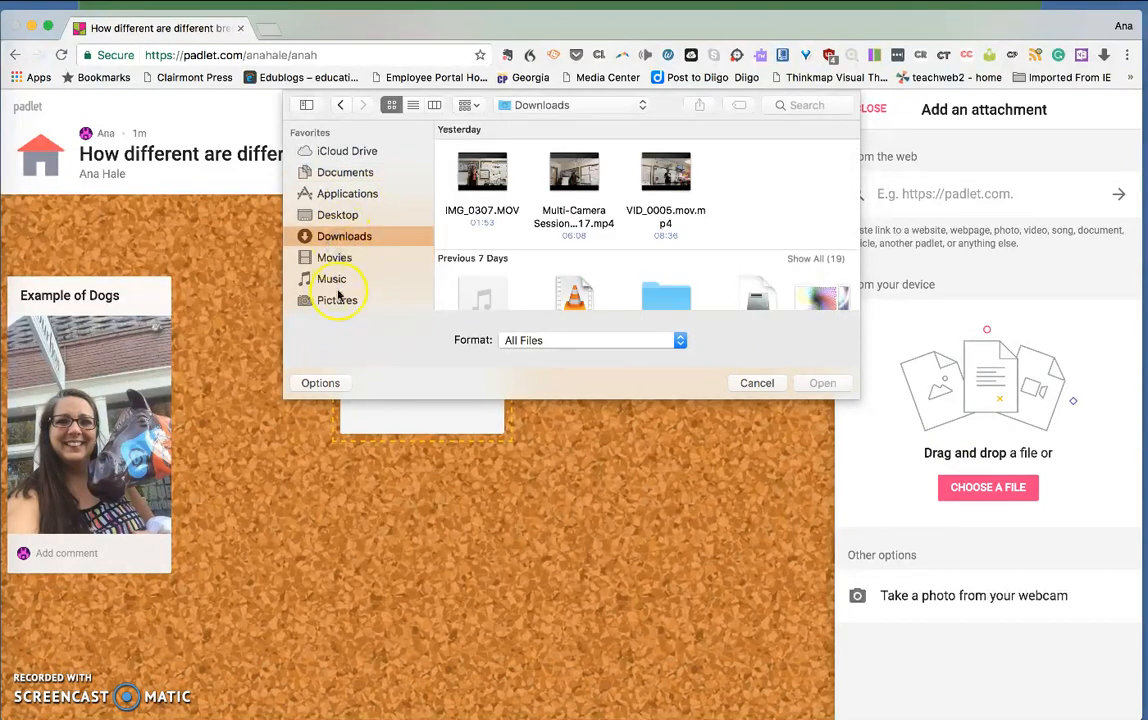
pyautogui.click(335, 300)
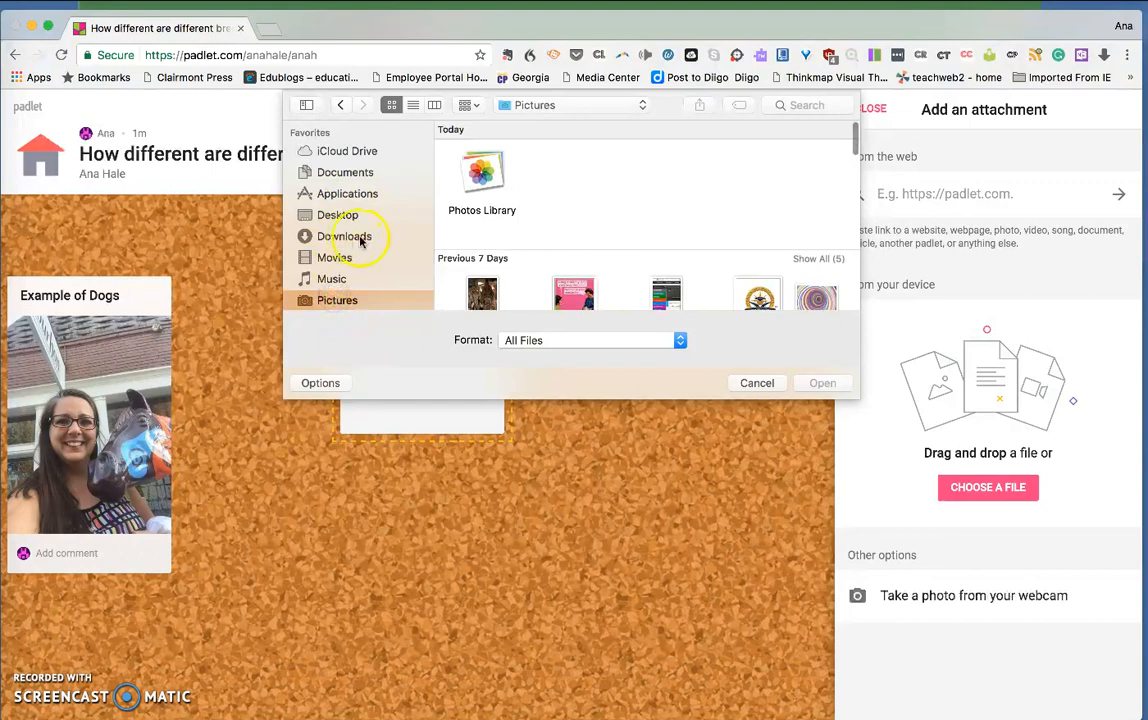
# - Attach beluga whale.jpg to the new post
pyautogui.scroll(-5, 475, 230)
pyautogui.scroll(-8, 475, 230)
pyautogui.scroll(-5, 475, 230)
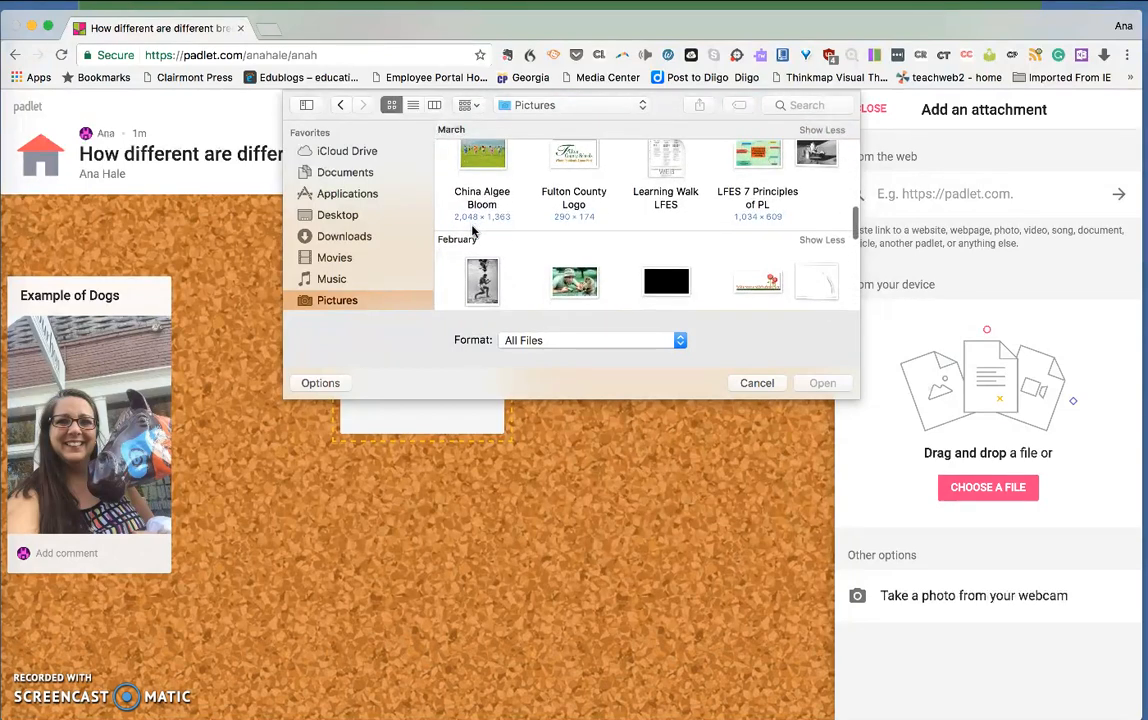
pyautogui.scroll(5, 475, 230)
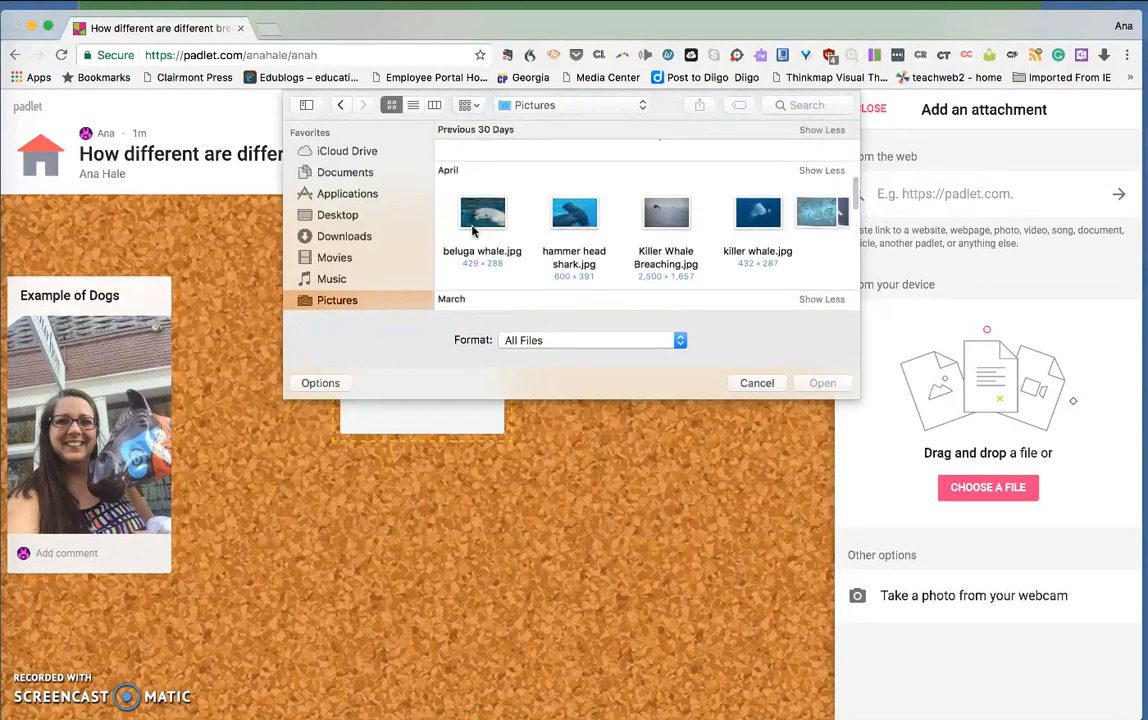
pyautogui.click(491, 215)
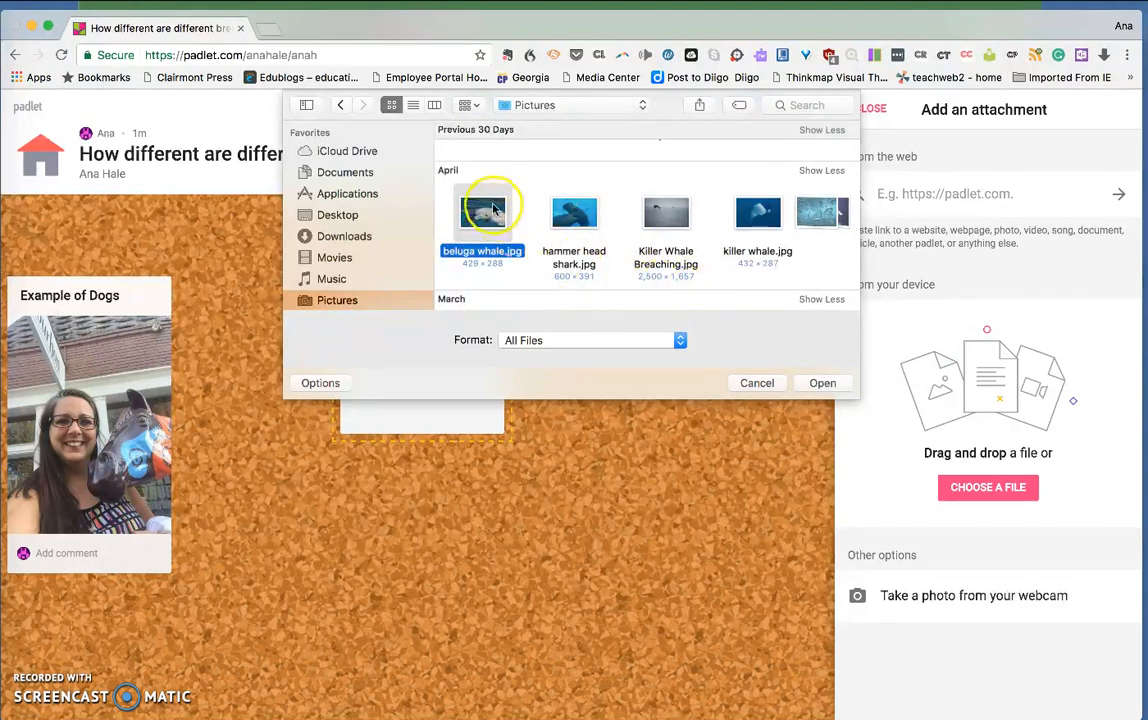
pyautogui.click(552, 210)
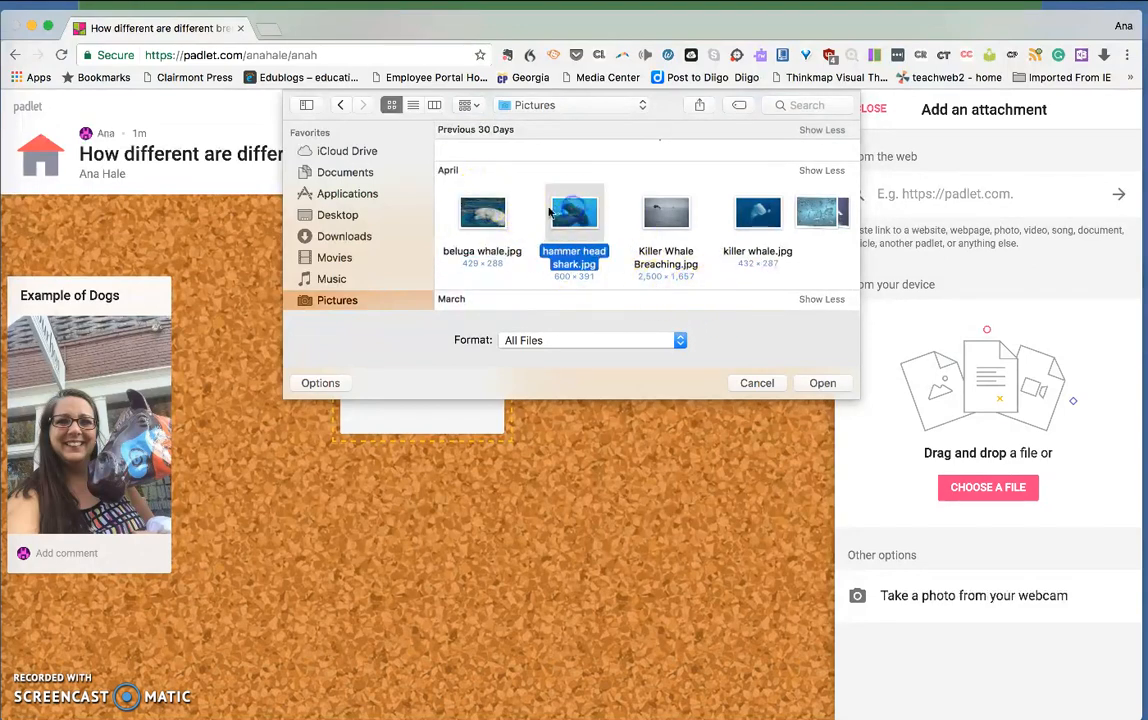
pyautogui.click(469, 232)
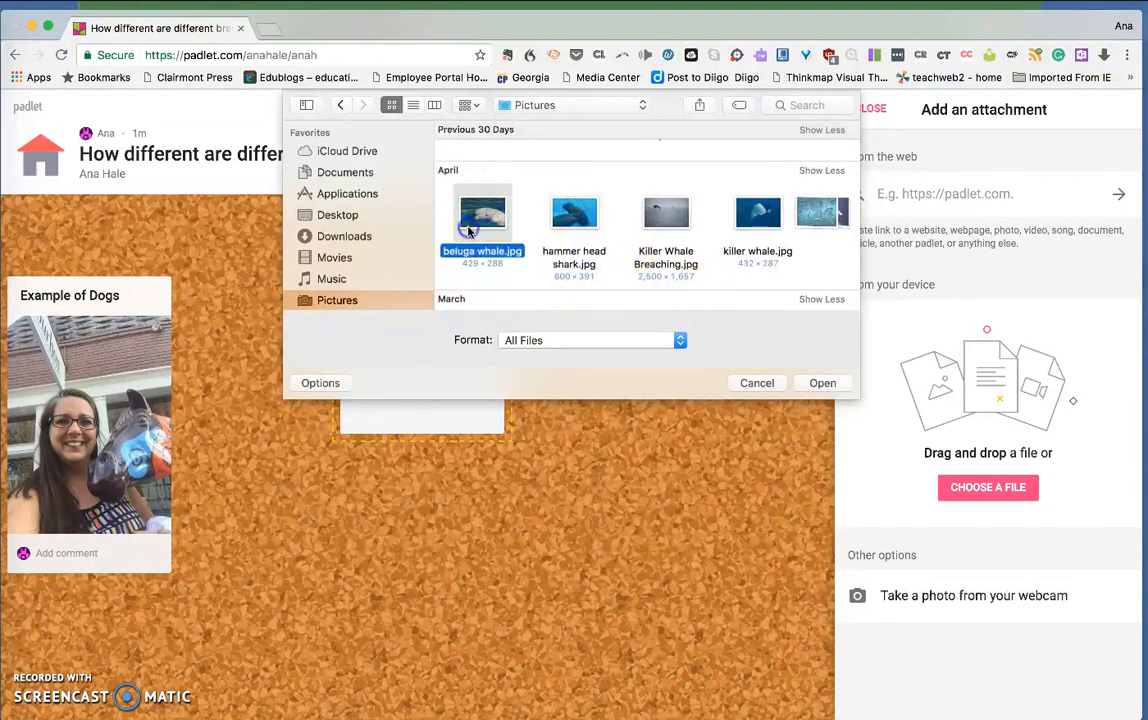
pyautogui.click(830, 384)
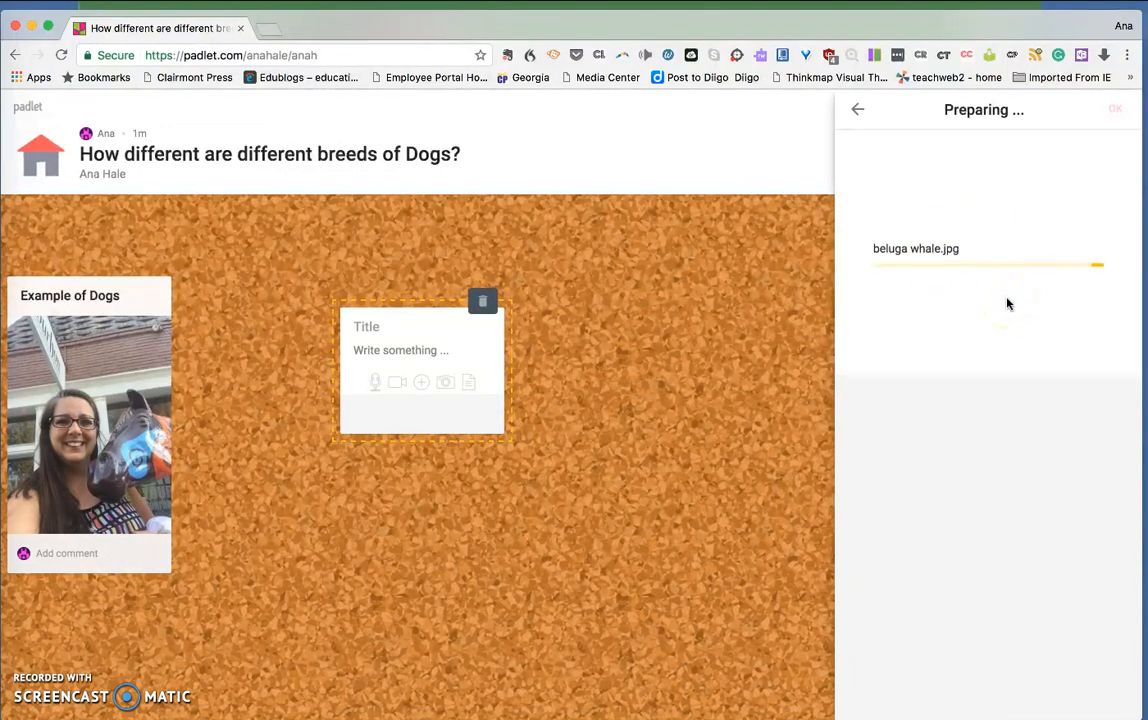
pyautogui.click(1021, 289)
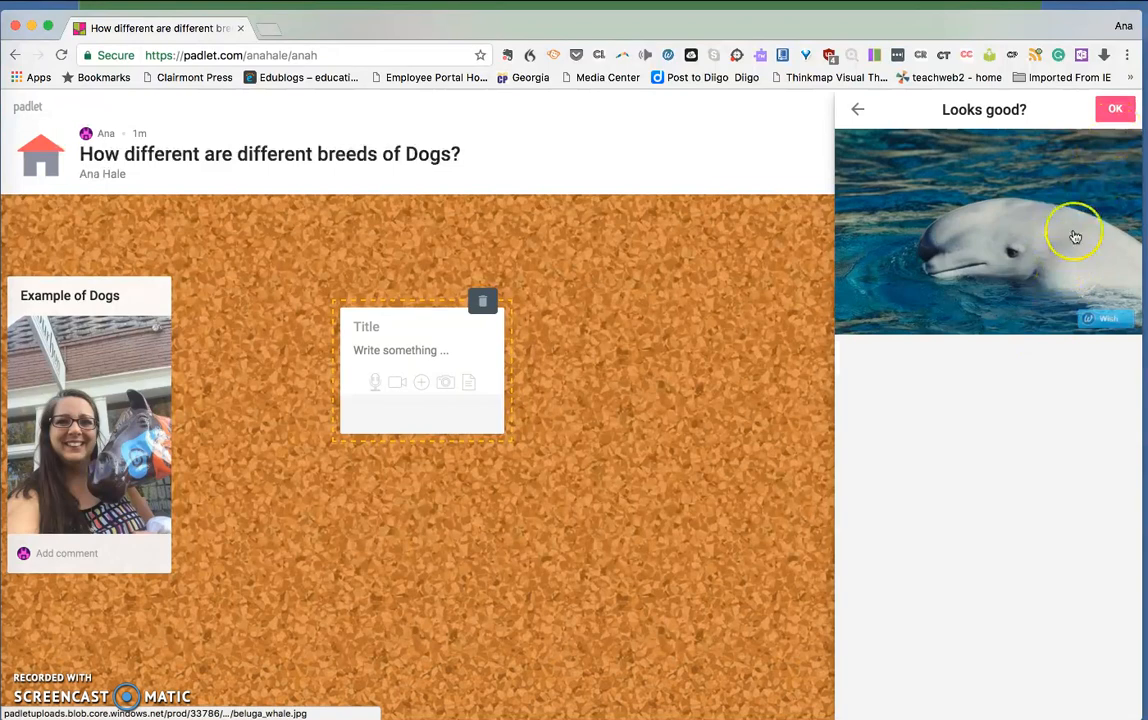
pyautogui.click(1114, 110)
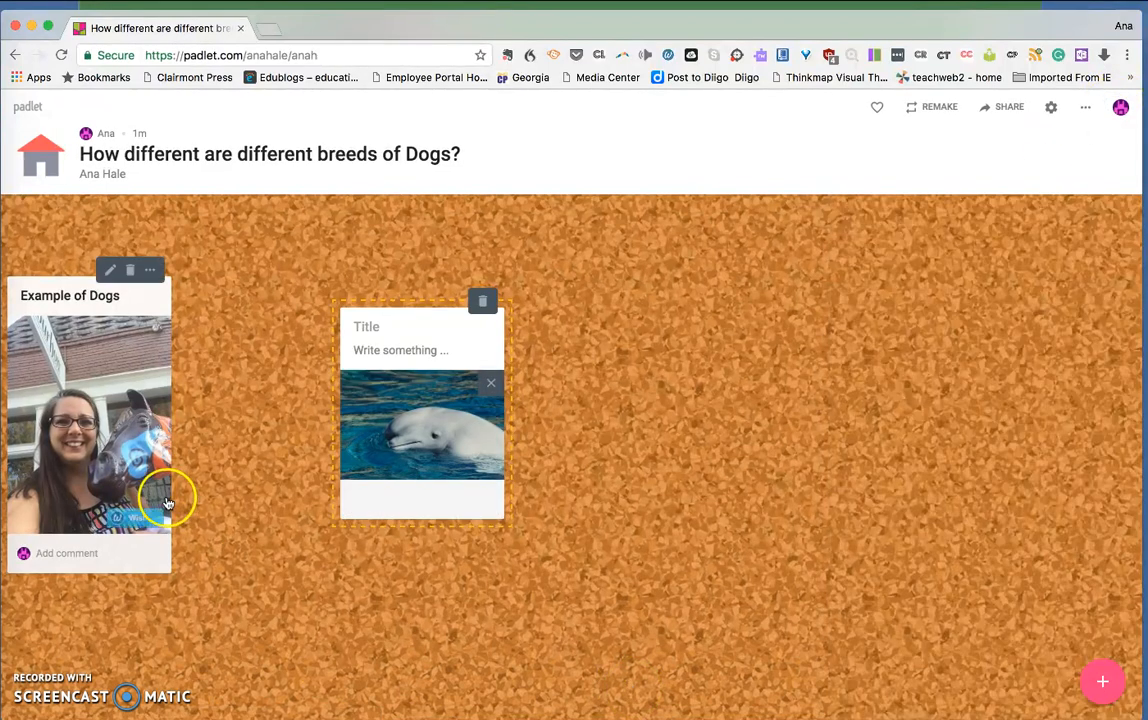
# - Title the whale post "Beluga" and give it the text "This is a beluga whale"
pyautogui.click(381, 326)
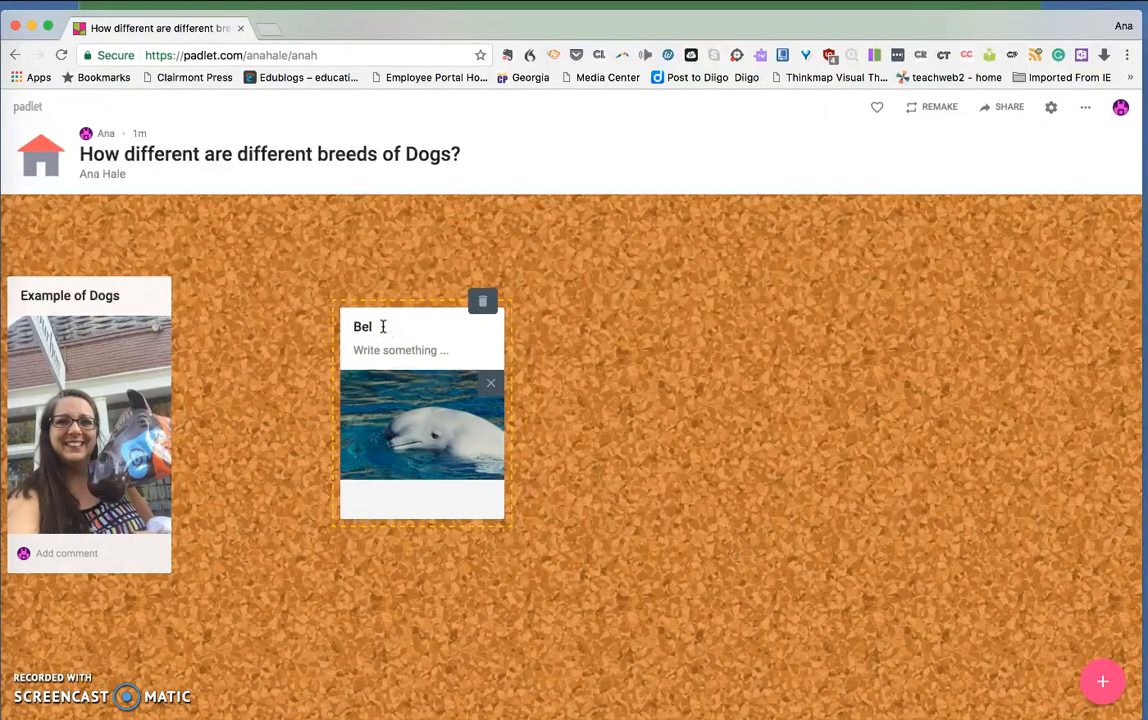
pyautogui.click(440, 352)
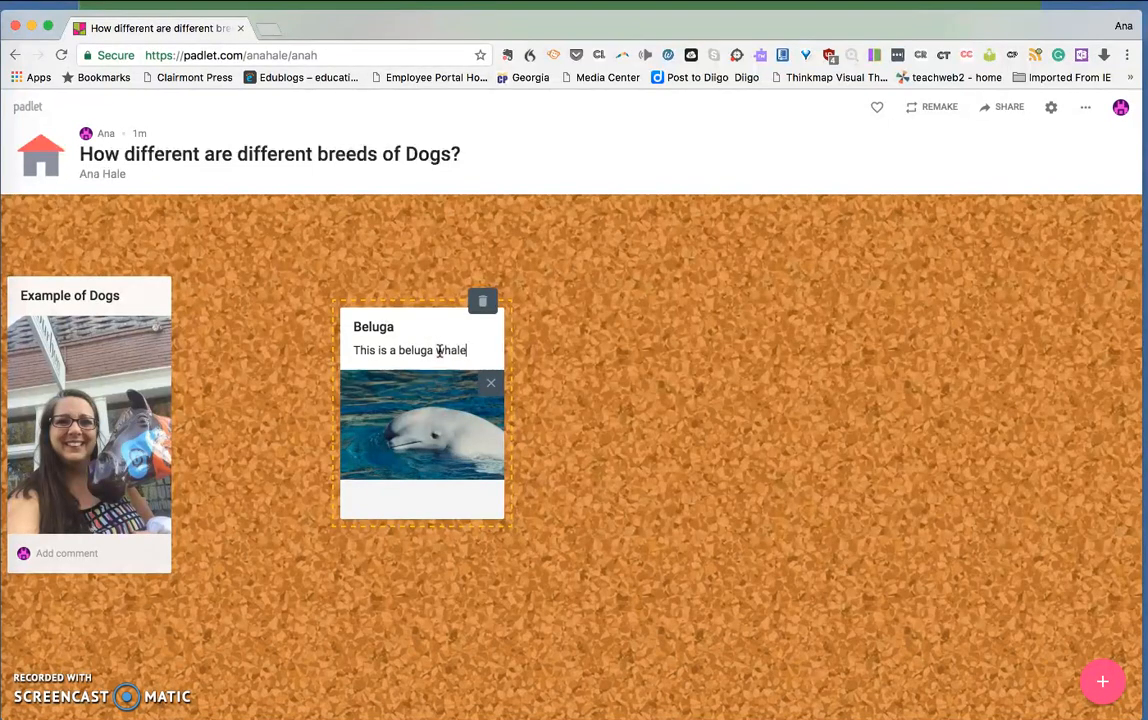
pyautogui.click(525, 420)
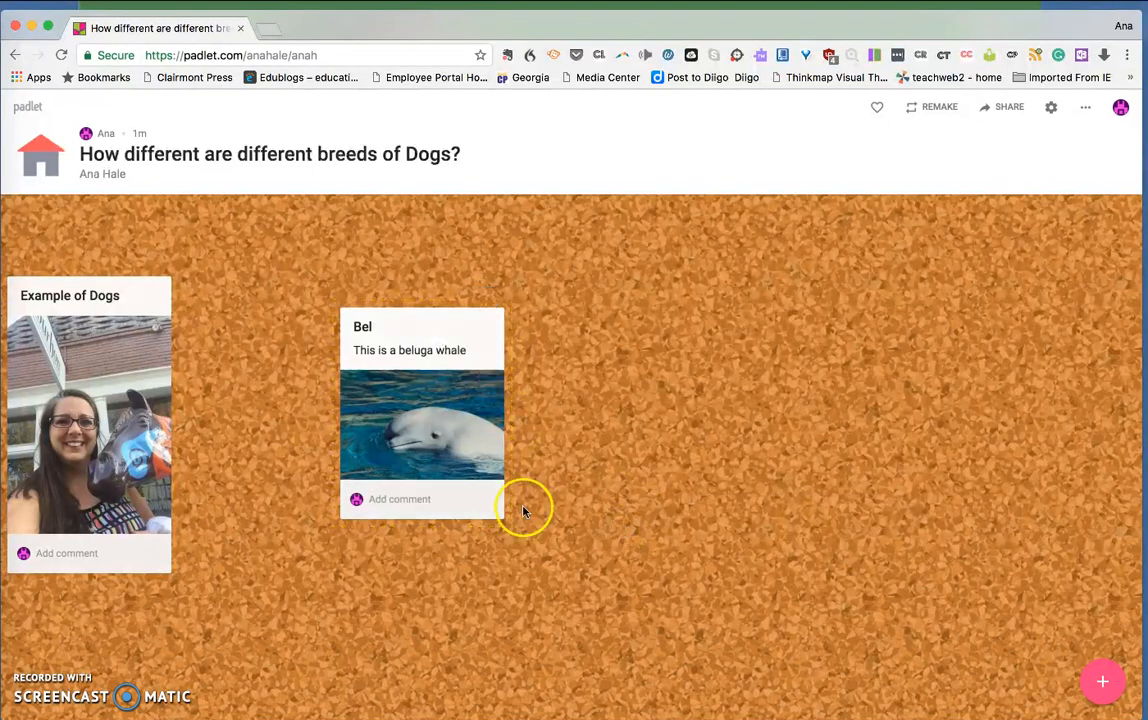
# - Try the whale post's comment field, then delete the post from the padlet
pyautogui.click(409, 502)
pyautogui.click(487, 500)
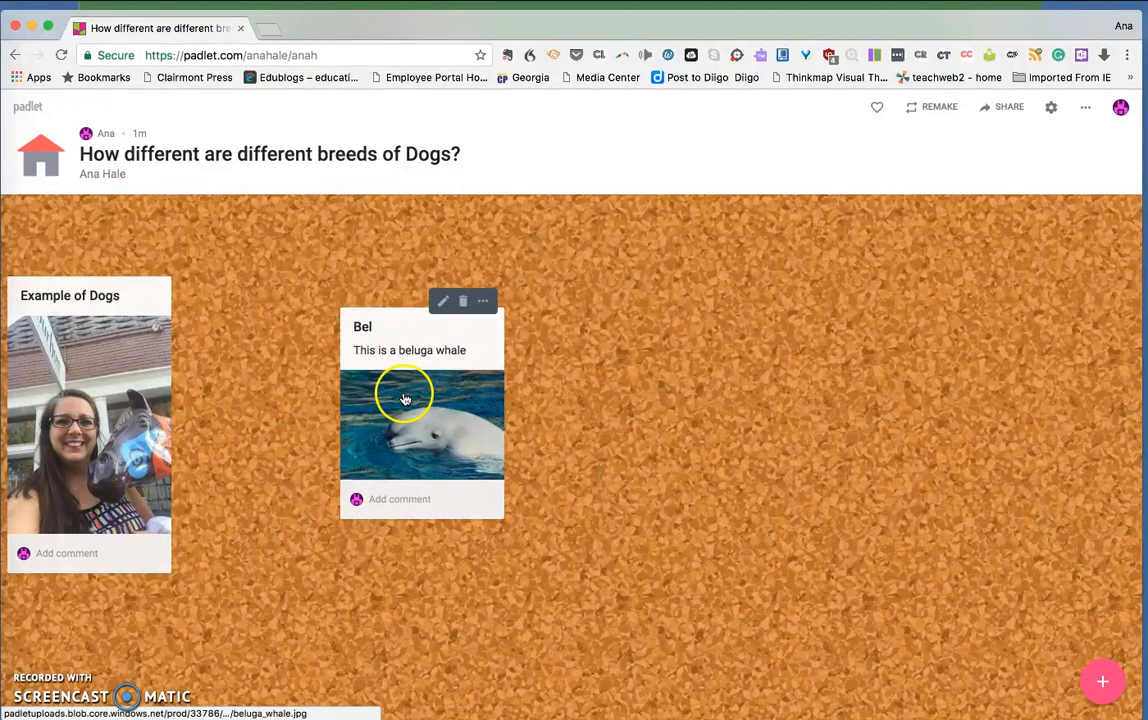
pyautogui.click(463, 303)
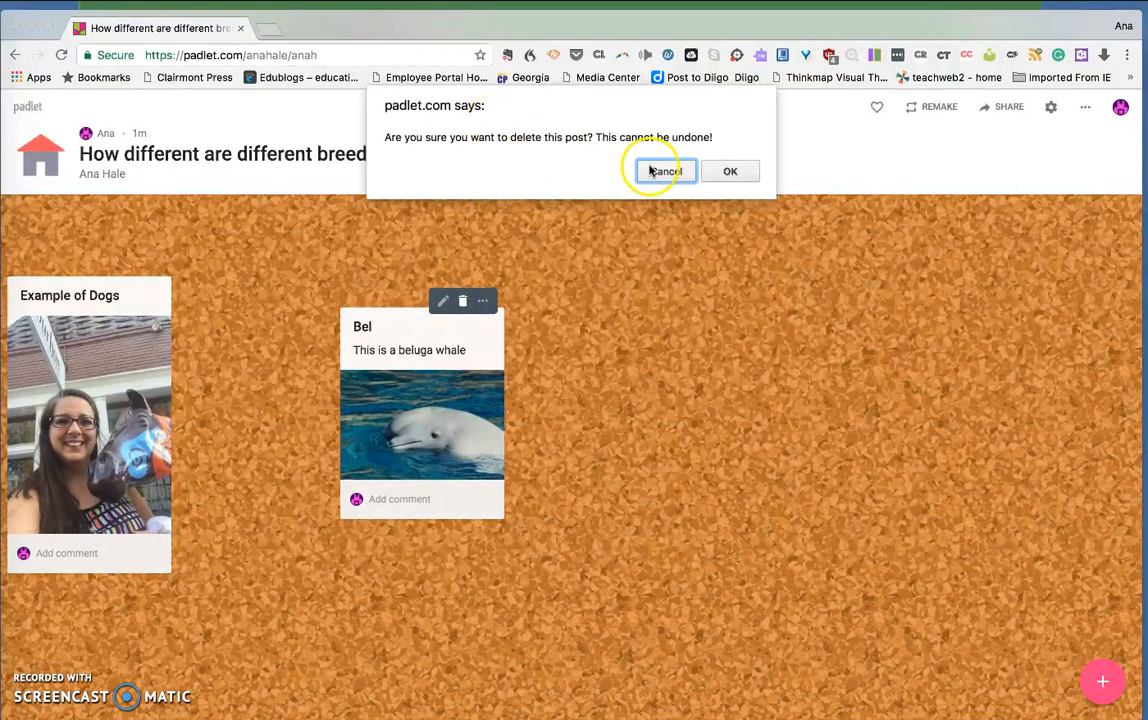
pyautogui.click(731, 172)
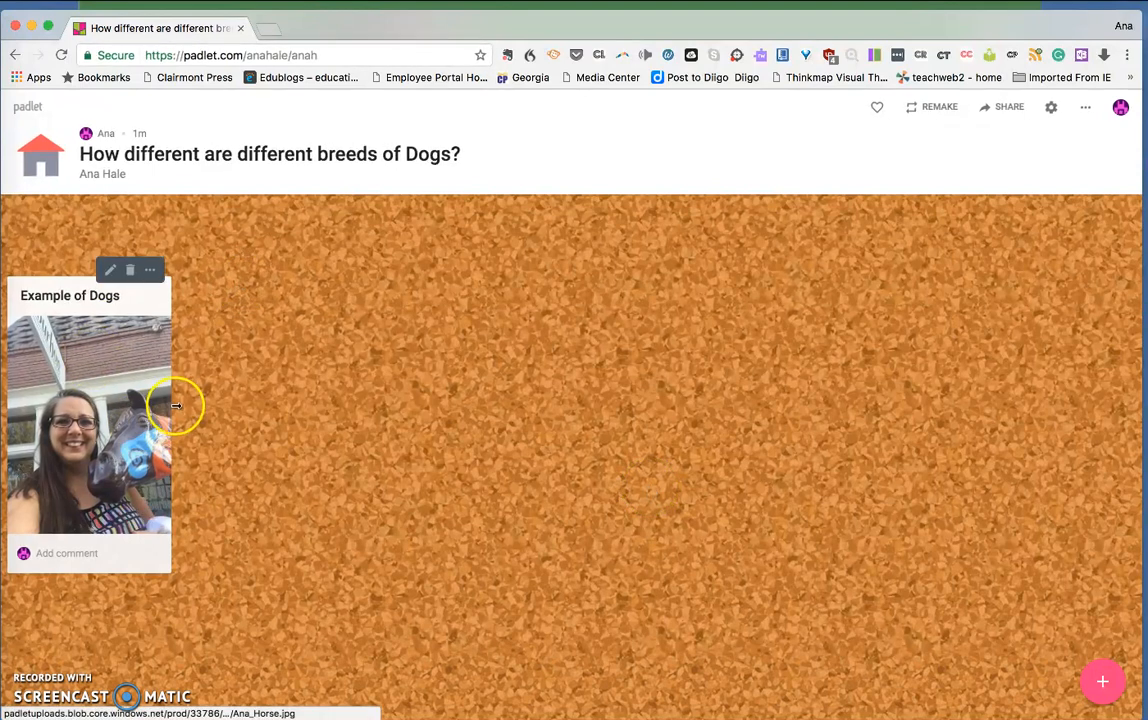
# - Resize the "Example of Dogs" post to a narrower width and move it toward the middle of the padlet
pyautogui.moveTo(172, 403); pyautogui.dragTo(224, 413)
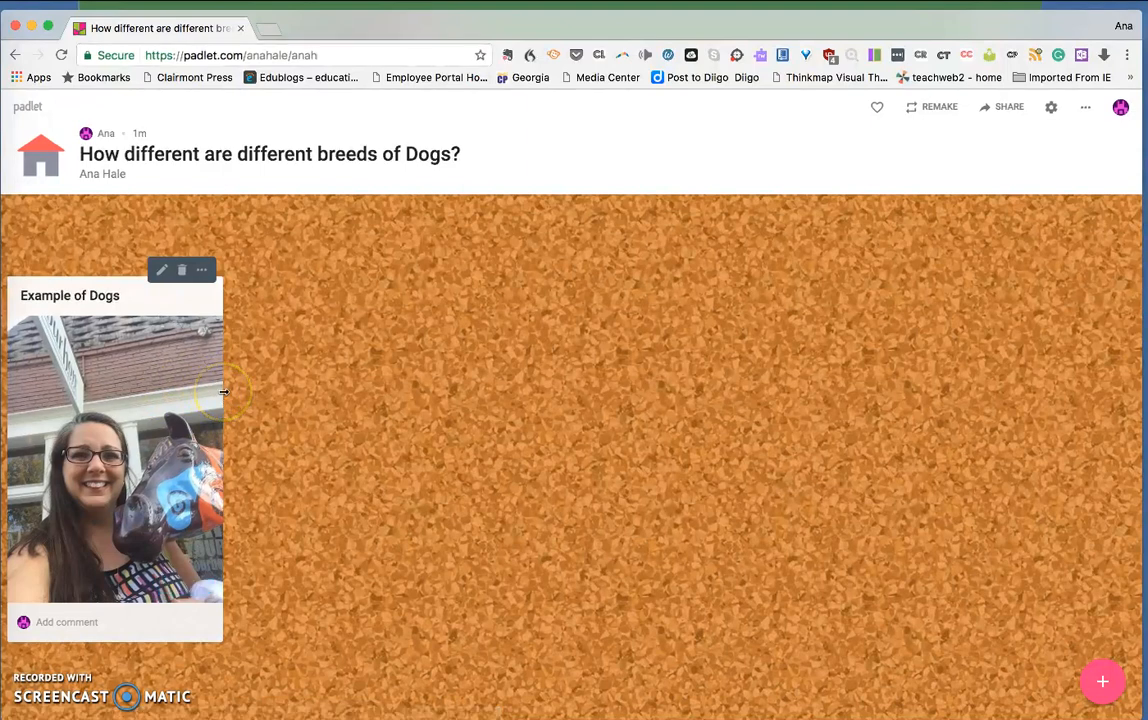
pyautogui.moveTo(224, 392); pyautogui.dragTo(430, 333)
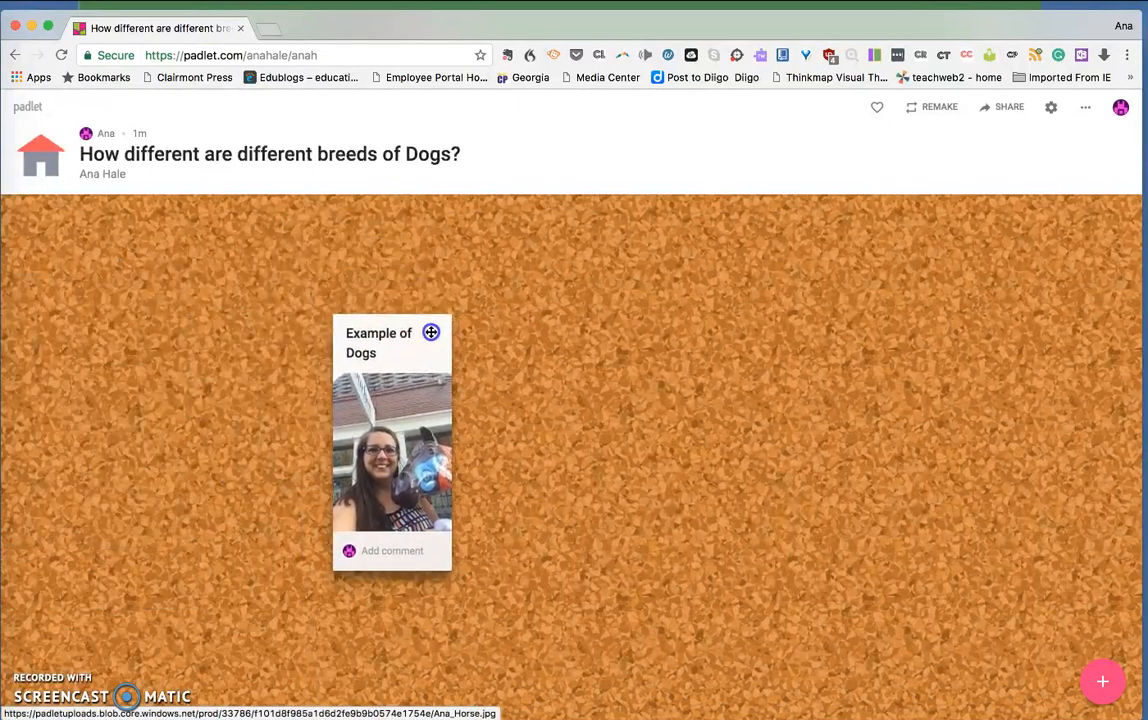
# - Enlarge the "Example of Dogs" post and change its title to "Picture of" followed by the teacher's title and surname
pyautogui.moveTo(452, 412); pyautogui.dragTo(561, 607)
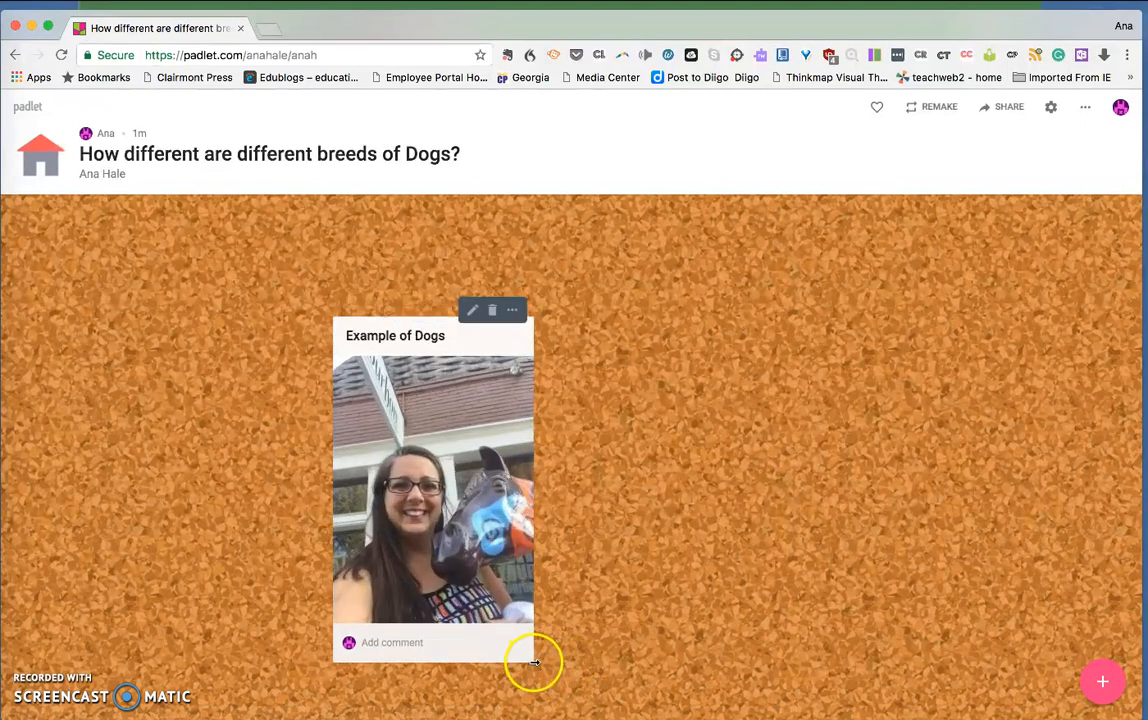
pyautogui.moveTo(533, 660)
pyautogui.mouseDown()
pyautogui.moveTo(556, 674)
pyautogui.moveTo(541, 653)
pyautogui.moveTo(562, 658)
pyautogui.moveTo(538, 651)
pyautogui.mouseUp()
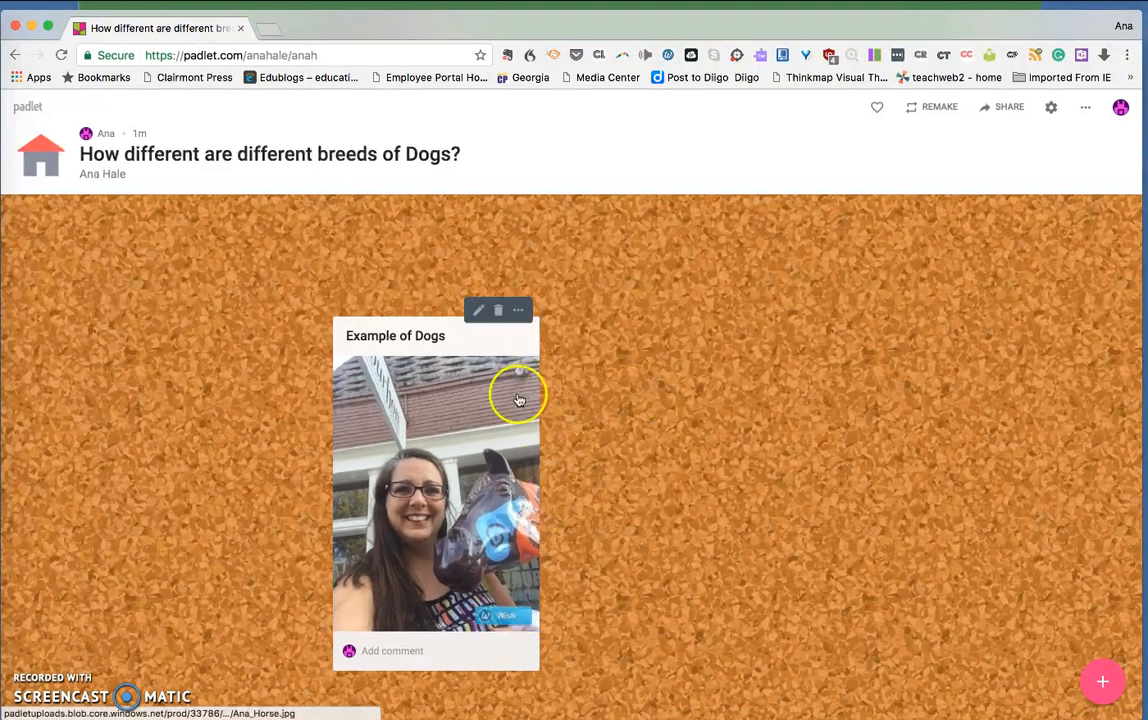
pyautogui.click(478, 311)
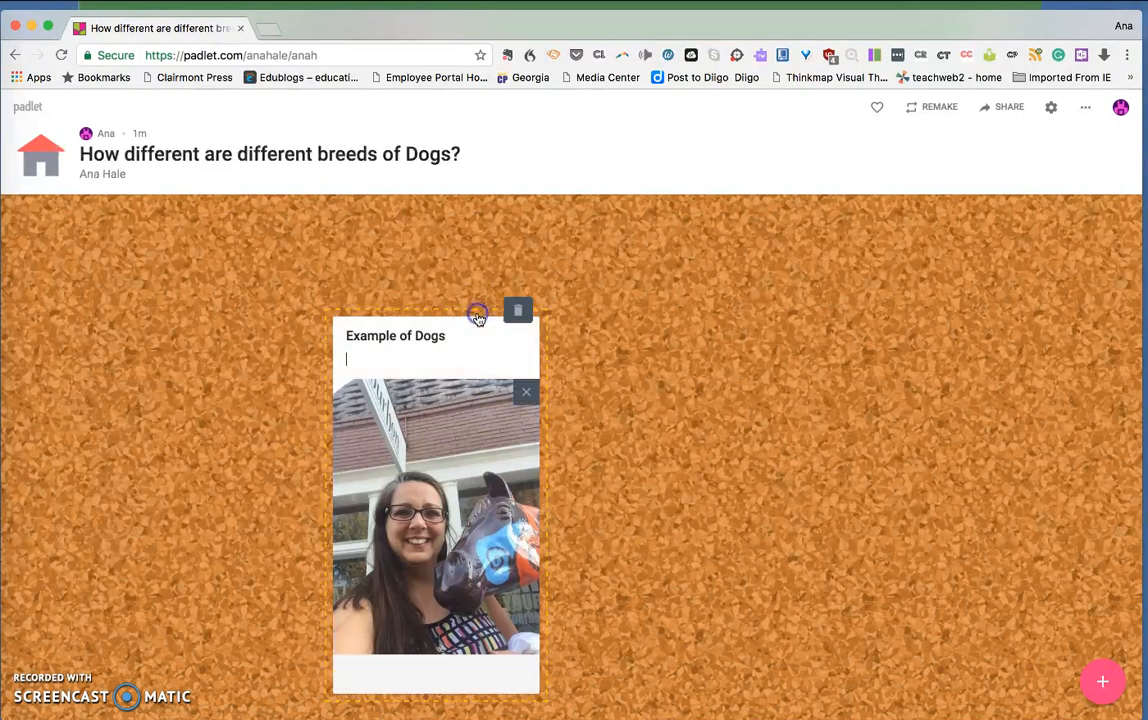
pyautogui.moveTo(455, 334); pyautogui.dragTo(357, 325)
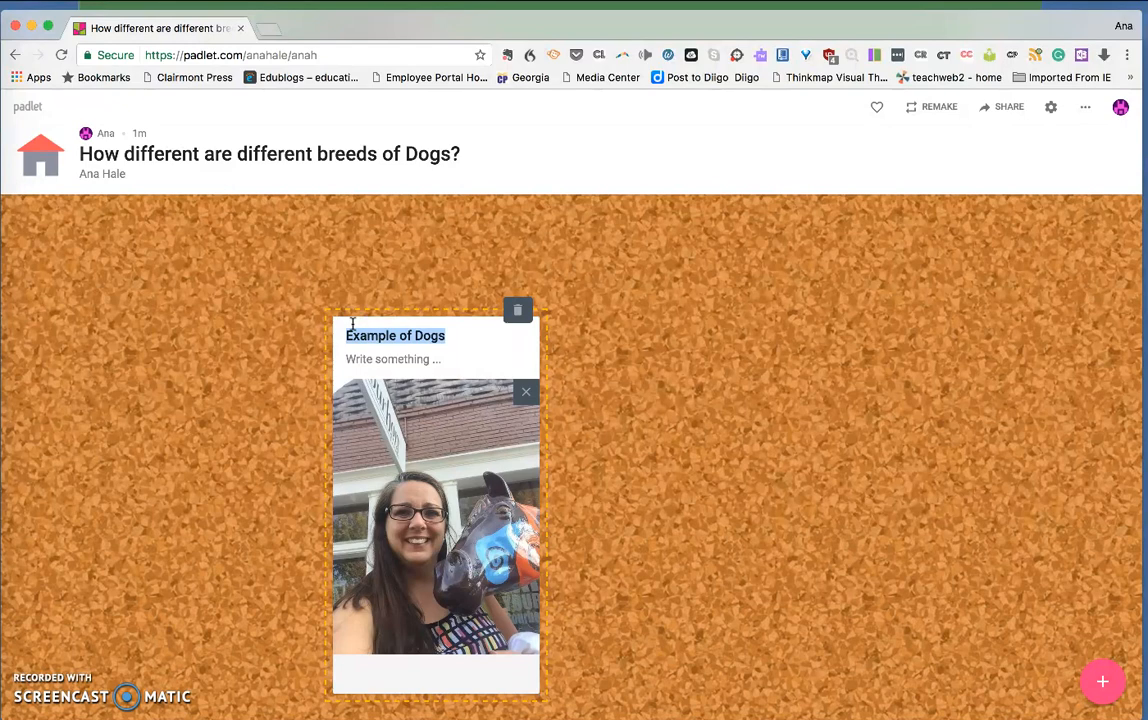
pyautogui.write('Picture of Mrs. Hale')
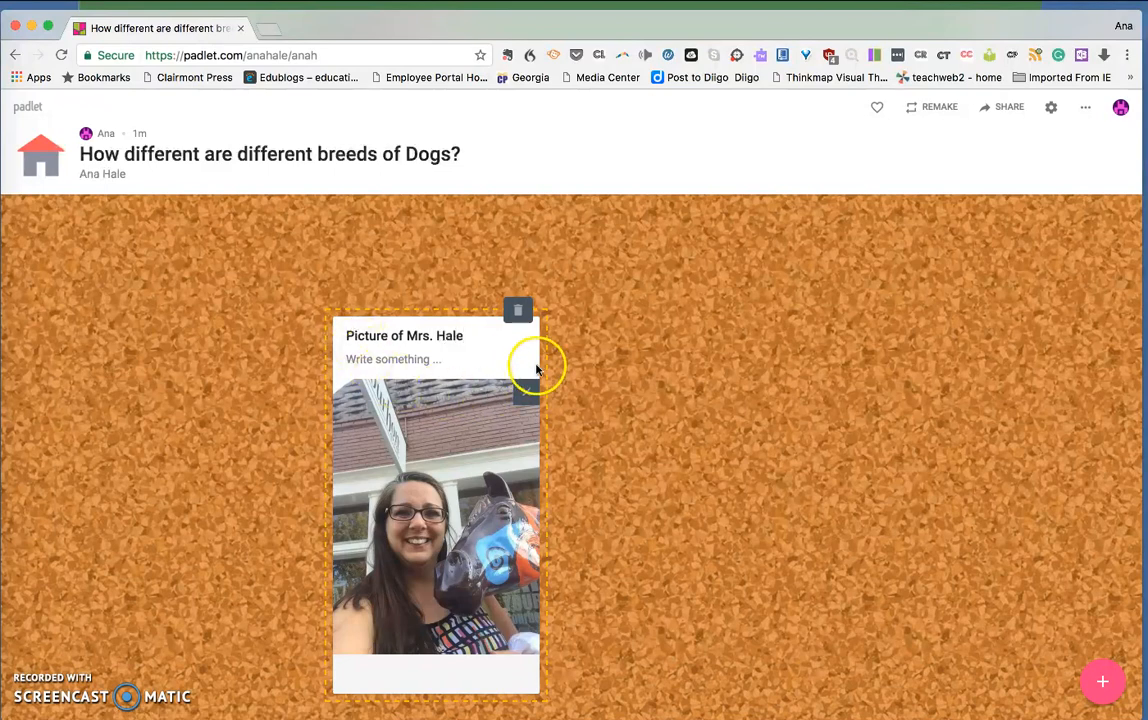
pyautogui.click(600, 385)
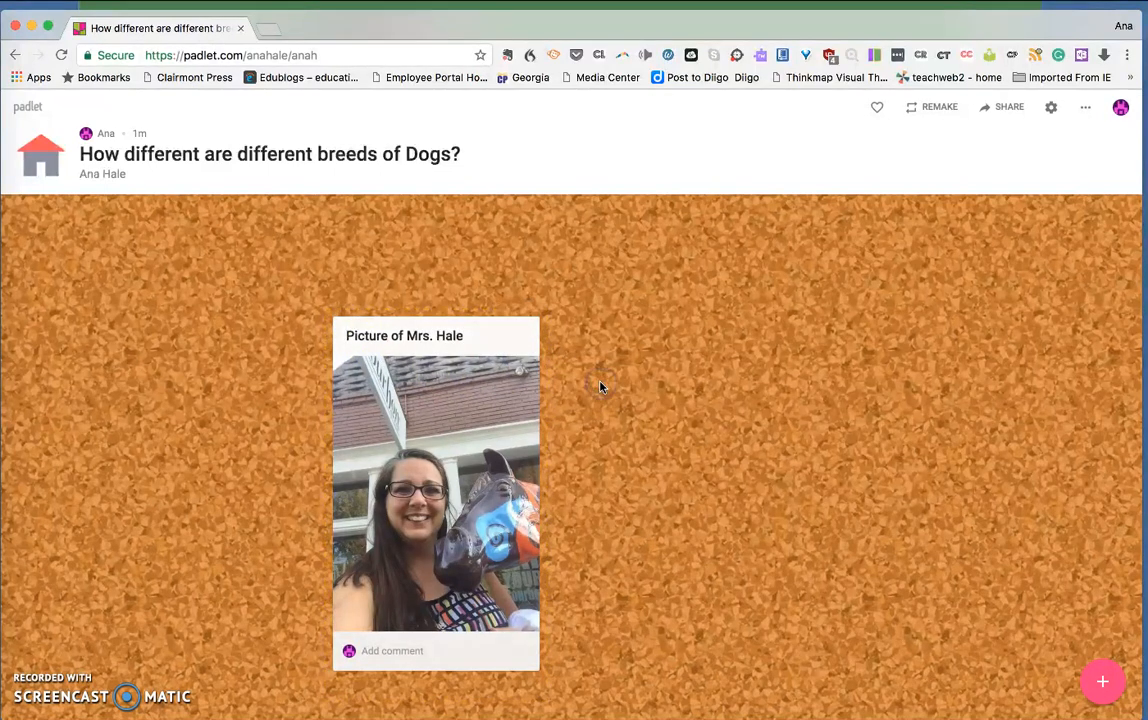
# - Review the additional actions available for the retitled photo post, including connecting, transferring, copying and expanding it
pyautogui.moveTo(484, 334)
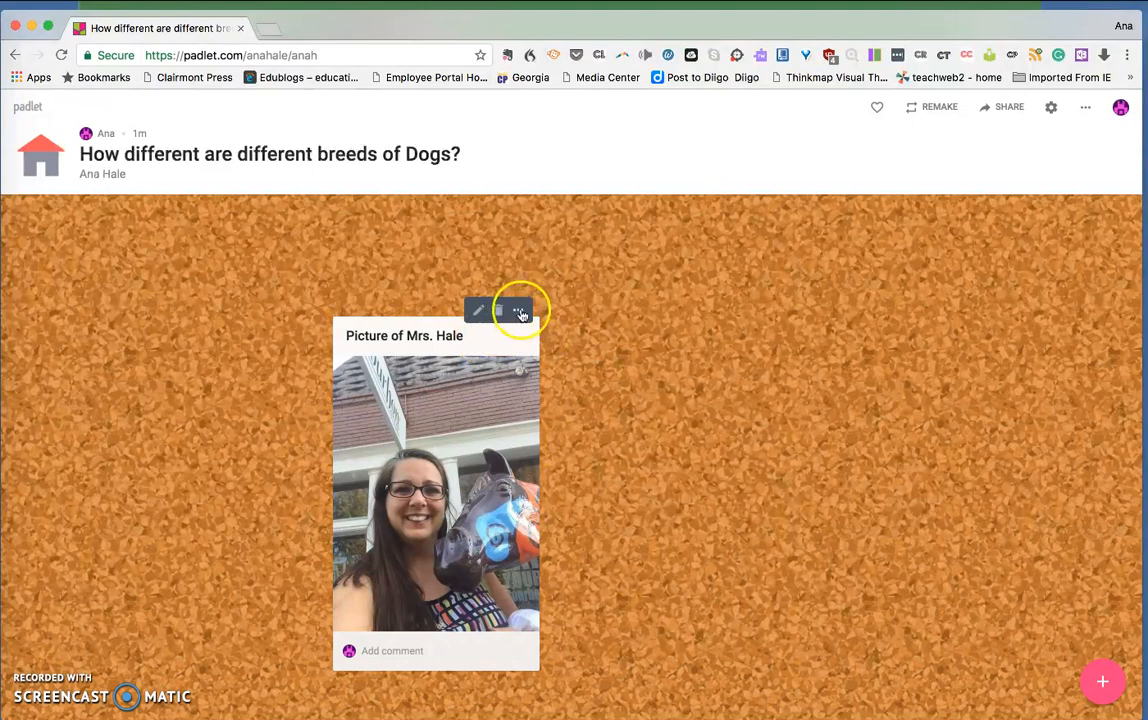
pyautogui.click(518, 313)
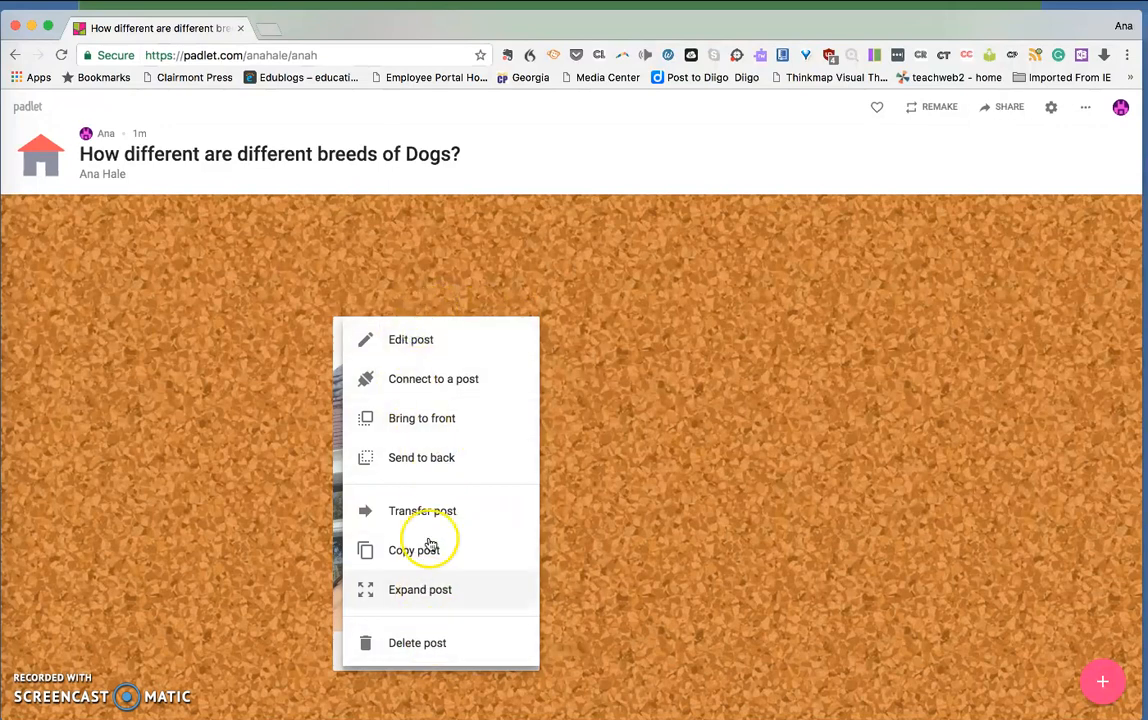
pyautogui.click(590, 460)
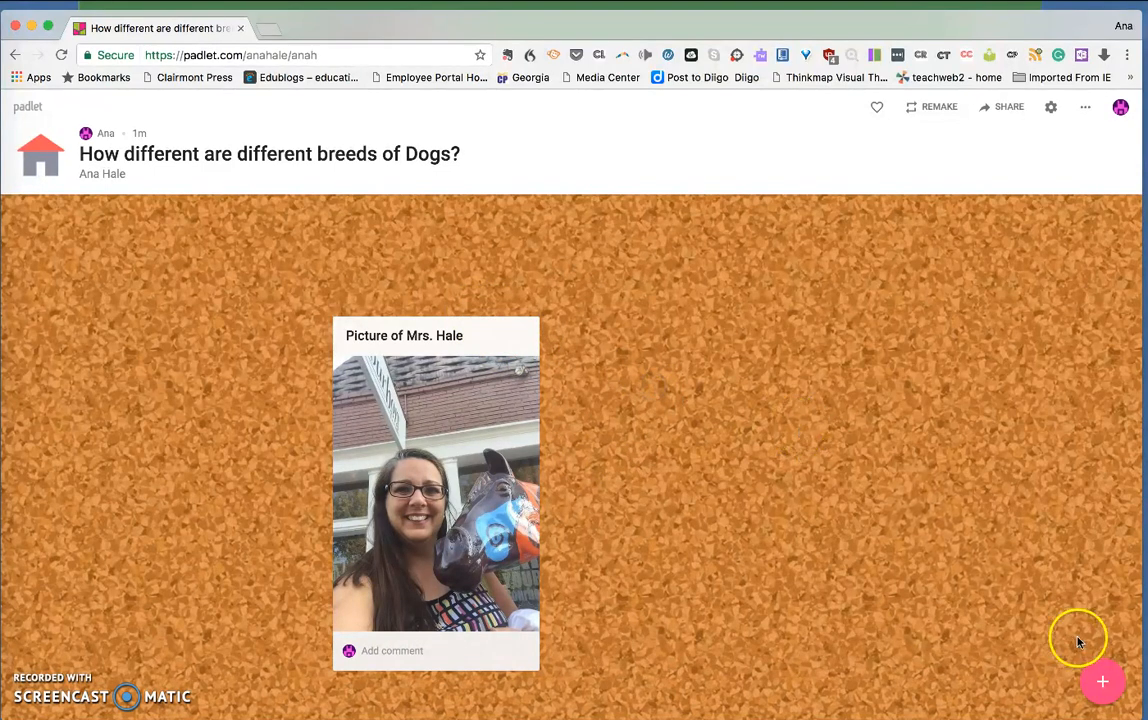
# - Start a new blank post and review its attachment options for web links, device files and webcam photos
pyautogui.click(1104, 685)
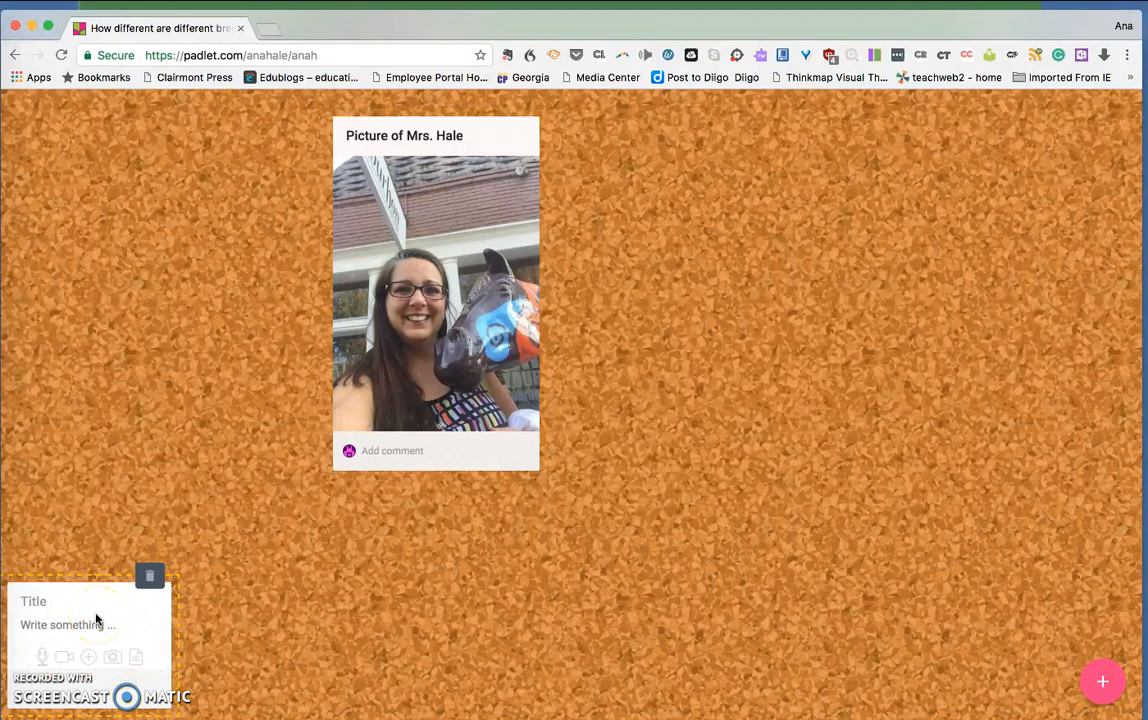
pyautogui.click(88, 657)
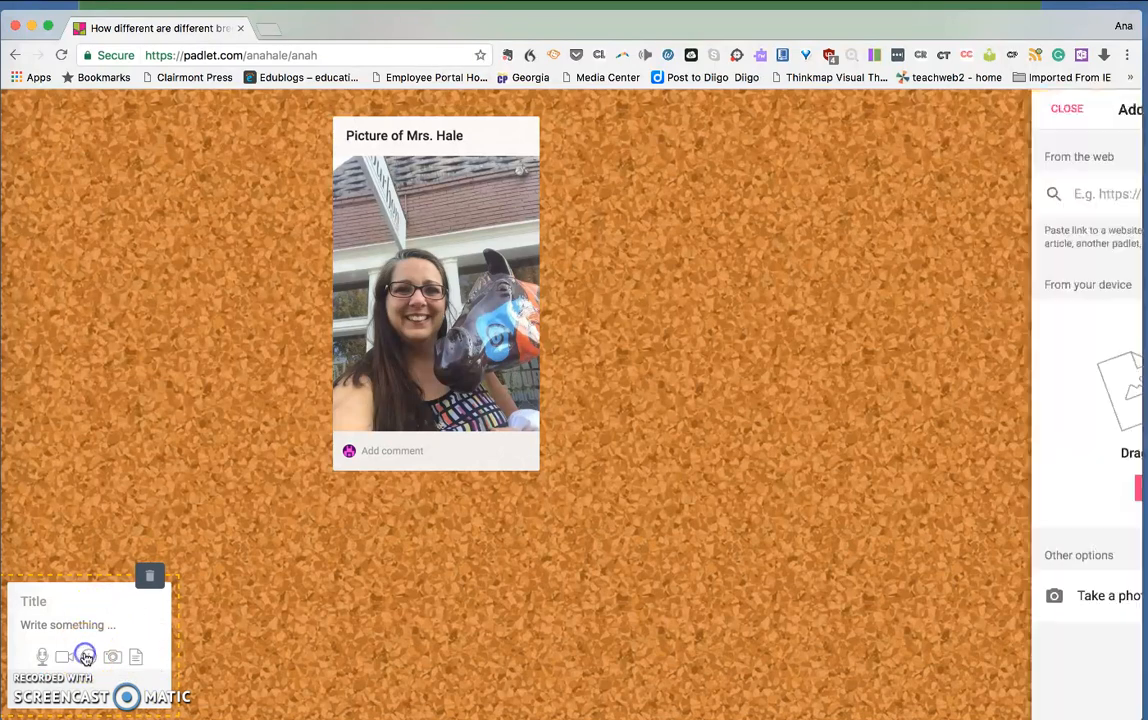
pyautogui.click(969, 193)
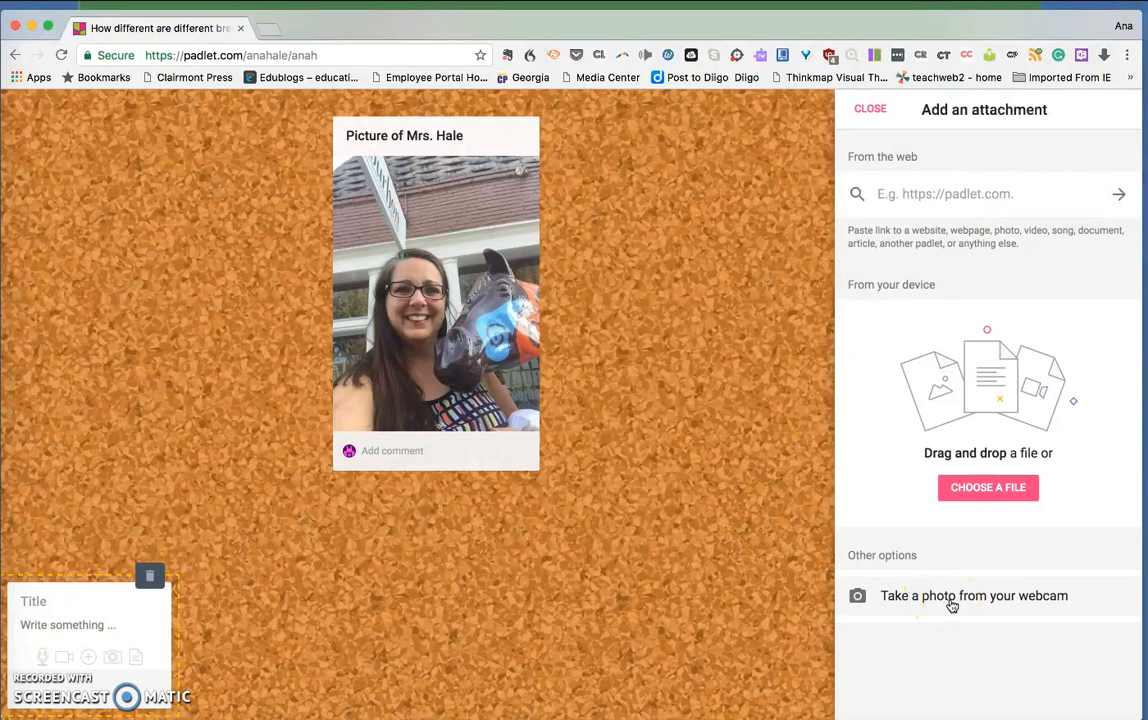
pyautogui.click(712, 461)
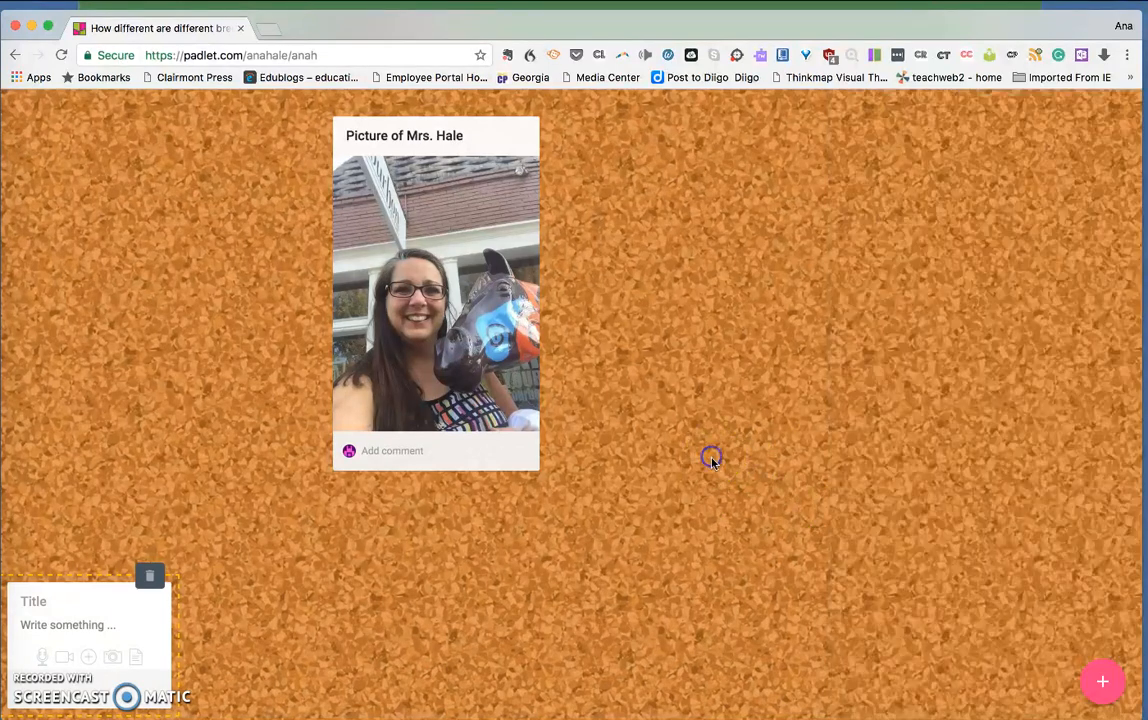